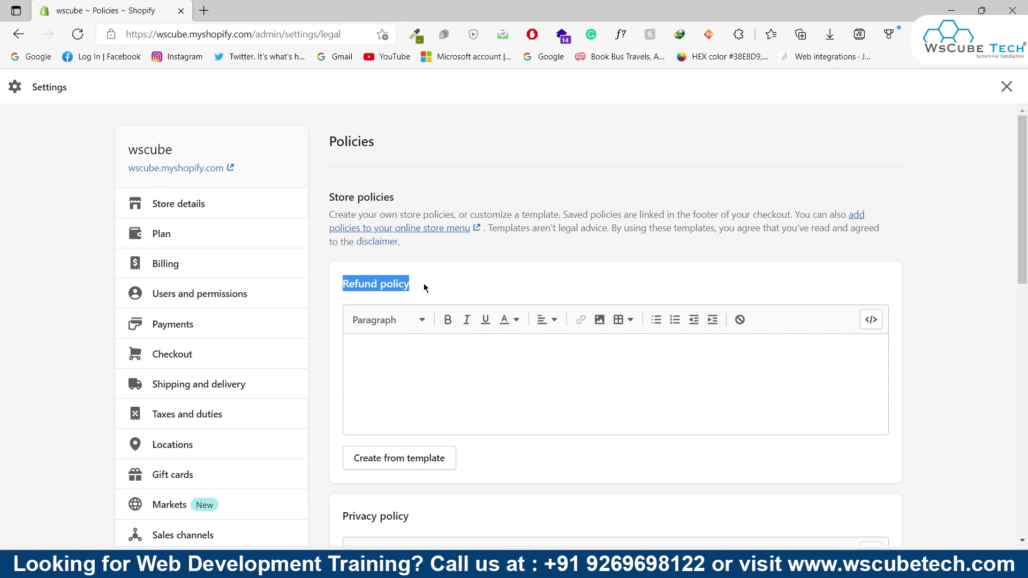
Enter "Wscube" in the Refund policy editor and make the word bold
left_click(423, 288)
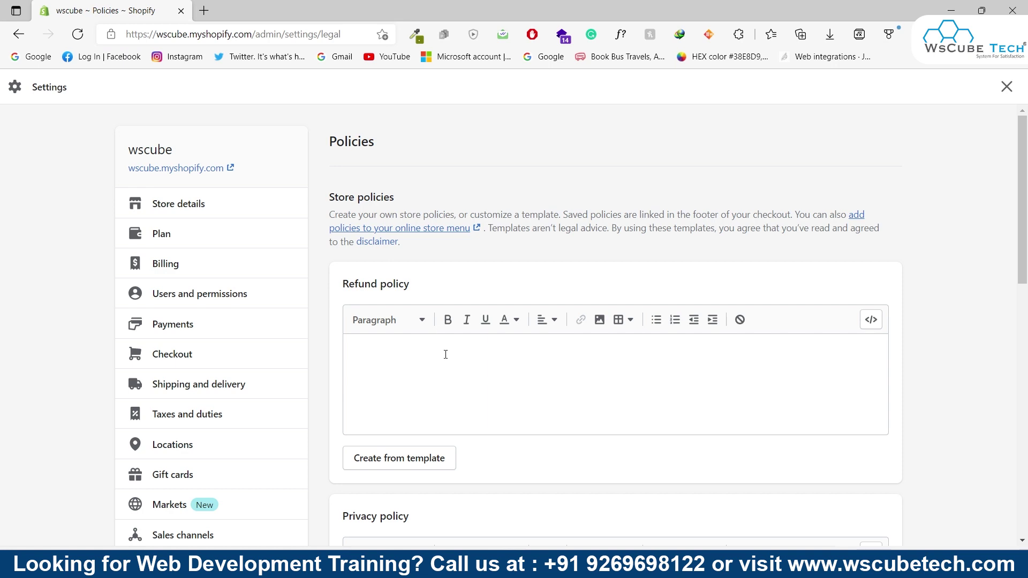
left_click(451, 382)
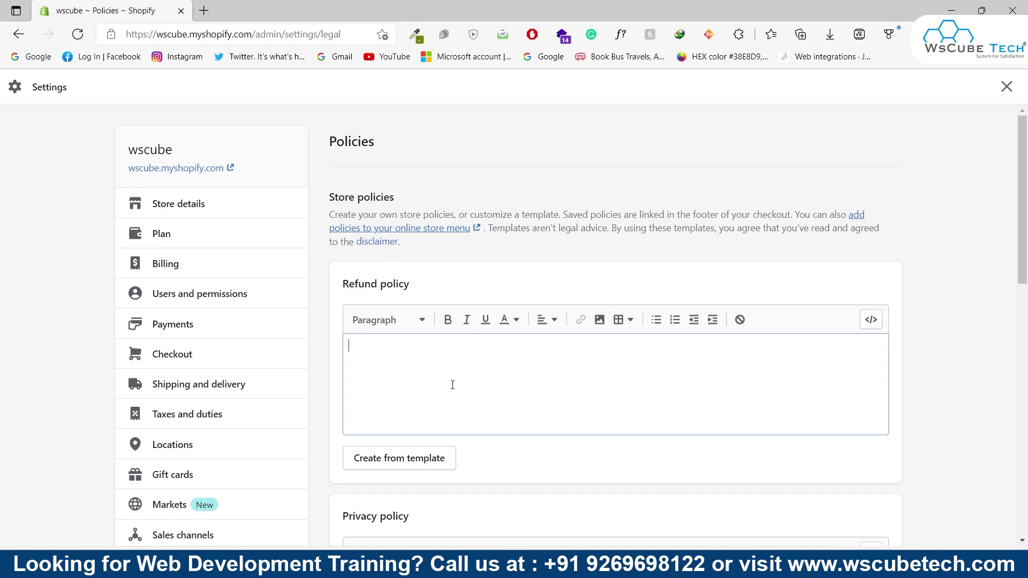
left_click(453, 351)
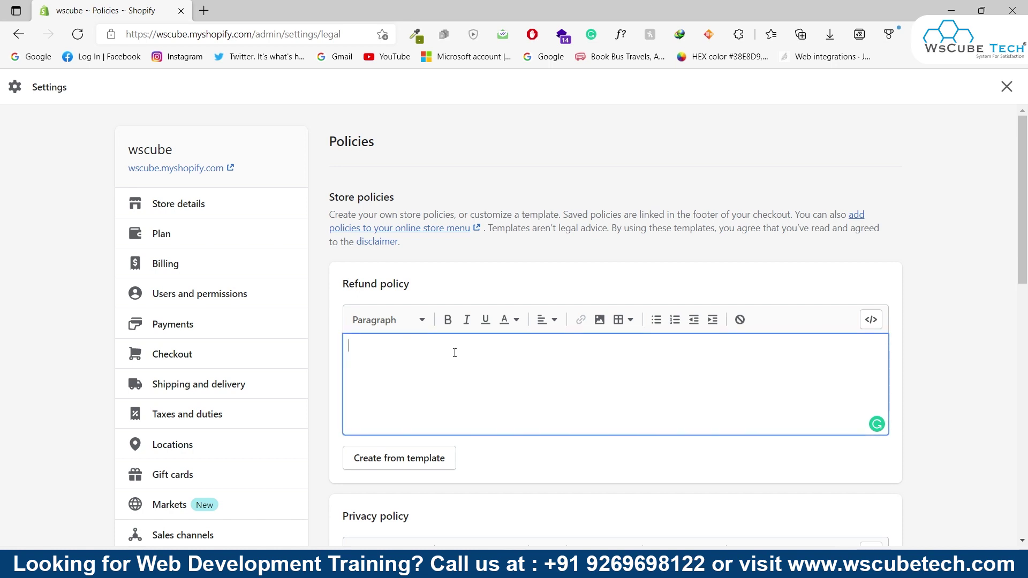
type("Wscube")
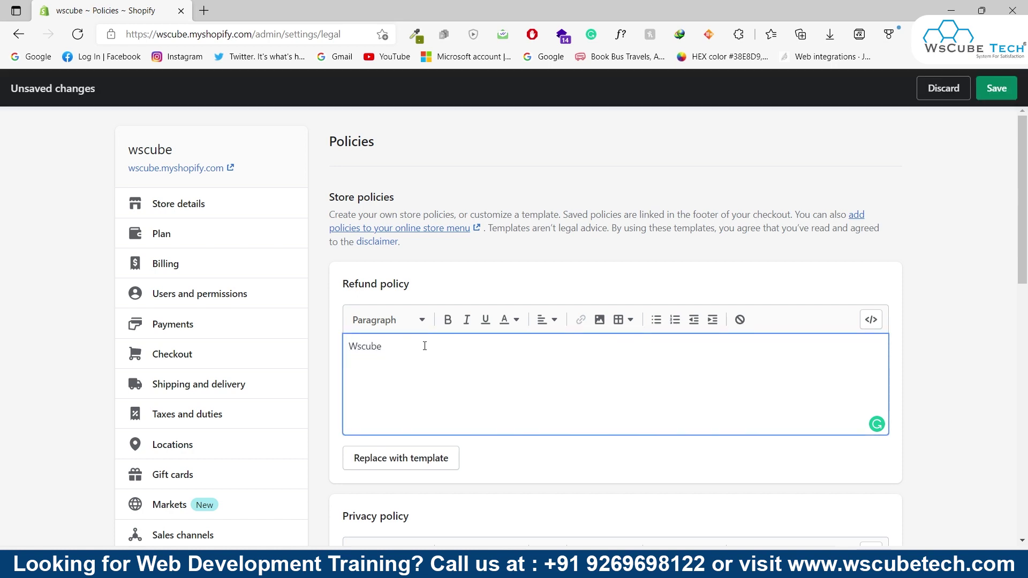
left_click_drag(389, 346, 350, 340)
left_click(451, 324)
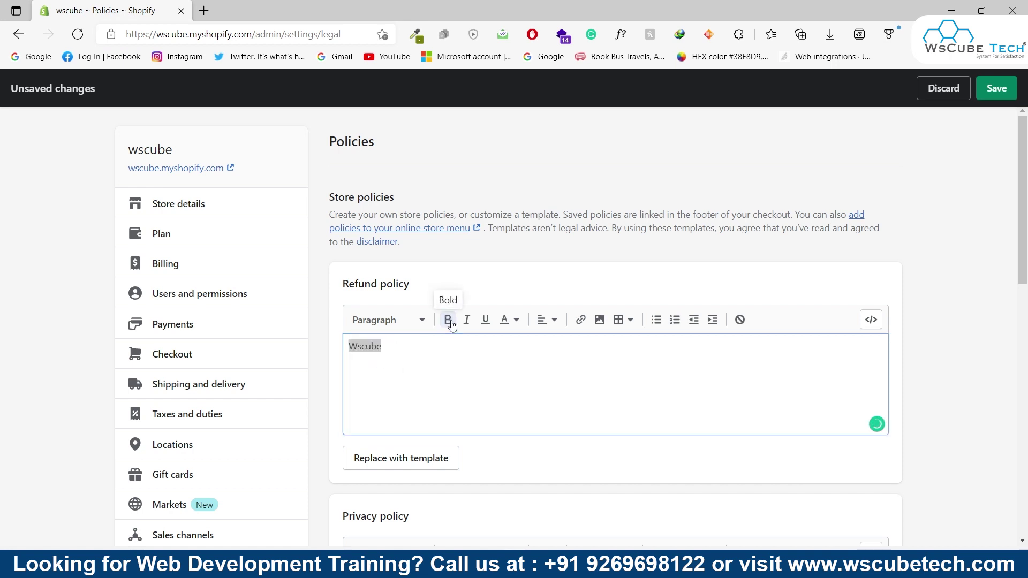
left_click(375, 360)
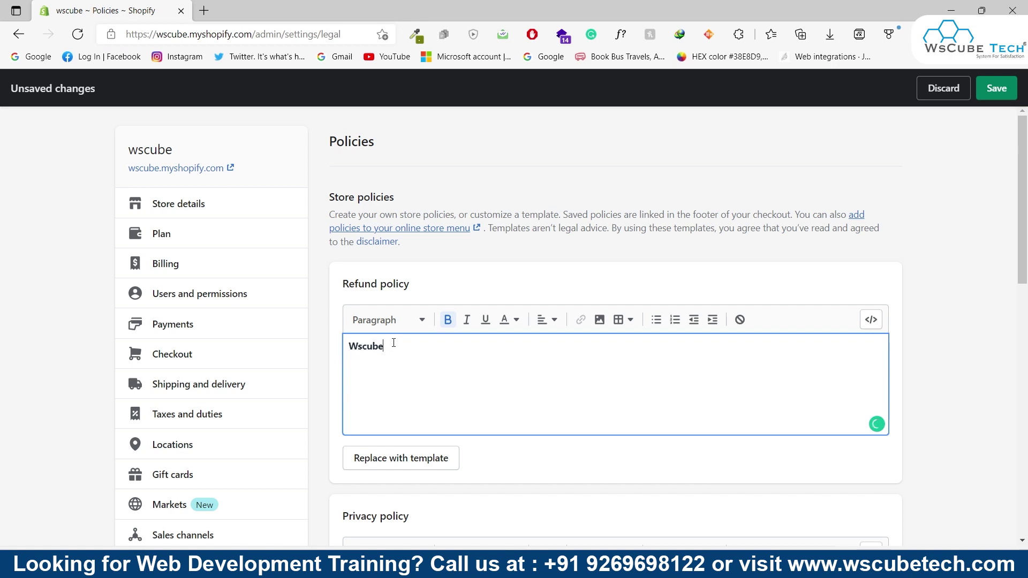
Italicize the word "Wscube" in the Refund policy text
left_click_drag(394, 343, 347, 345)
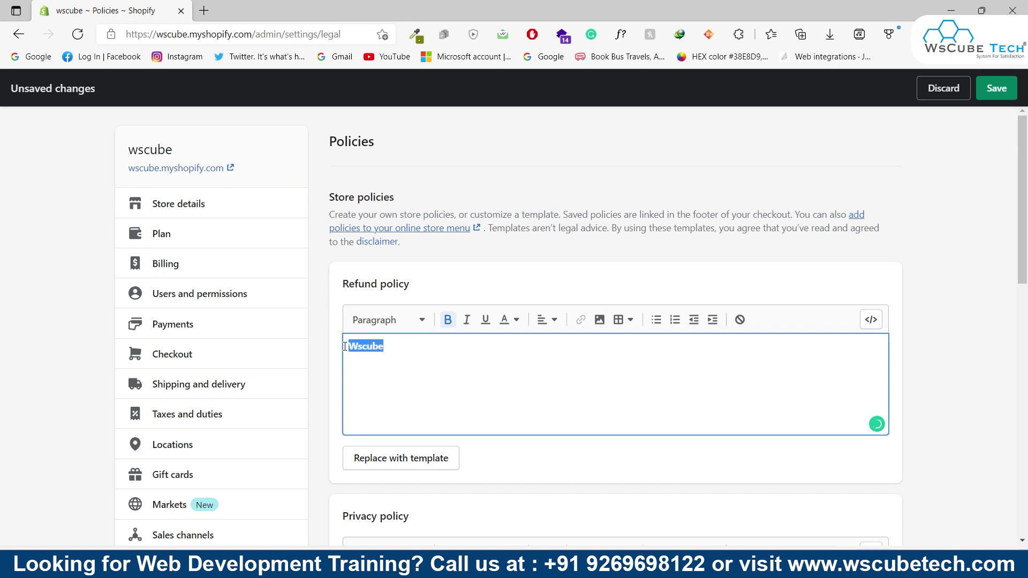
left_click(468, 324)
left_click(469, 367)
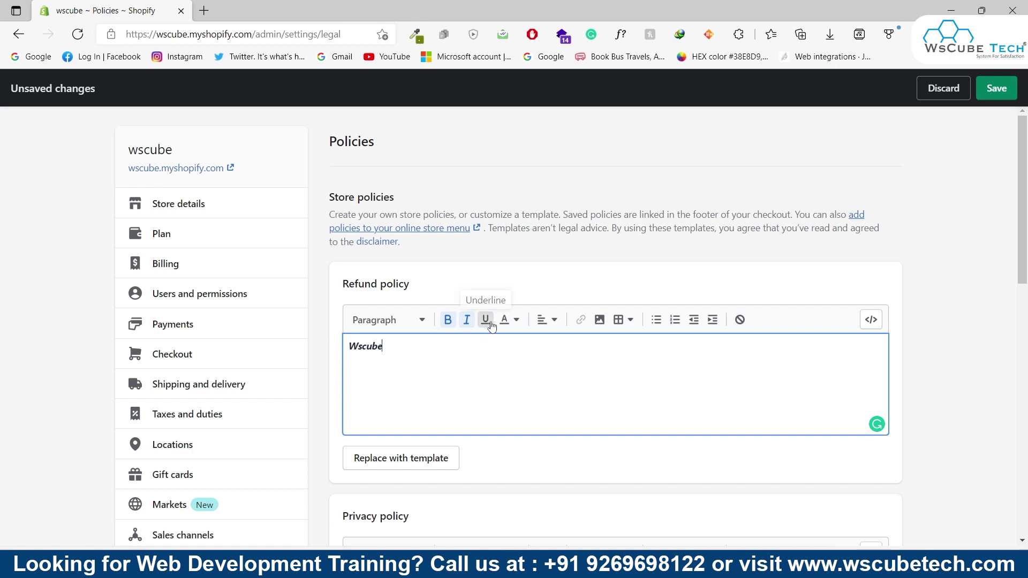
Try to underline the word "Wscube" in the Refund policy text, and delete the word
left_click_drag(391, 346, 324, 347)
left_click(571, 338)
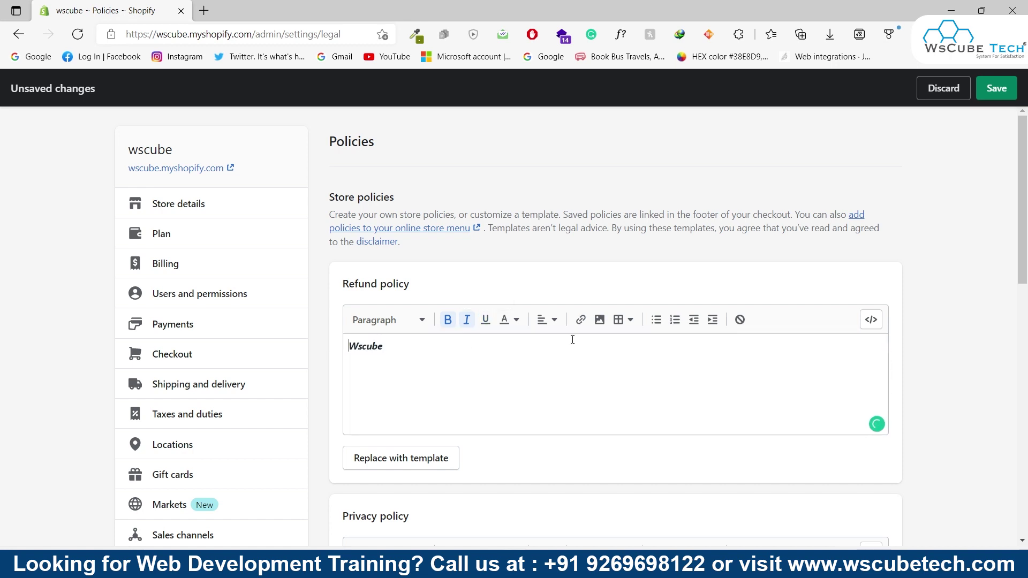
left_click(485, 319)
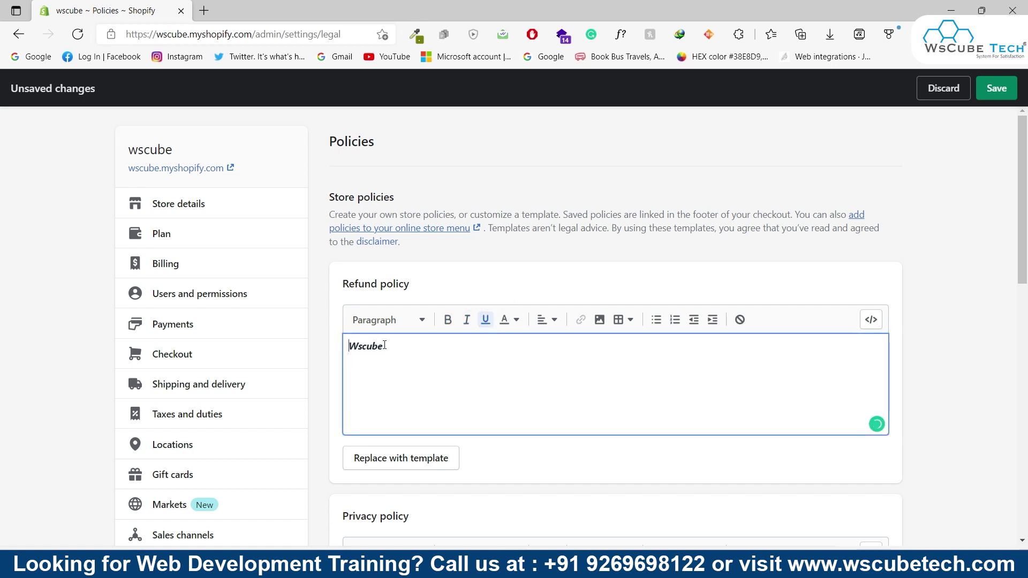
left_click_drag(385, 346, 345, 347)
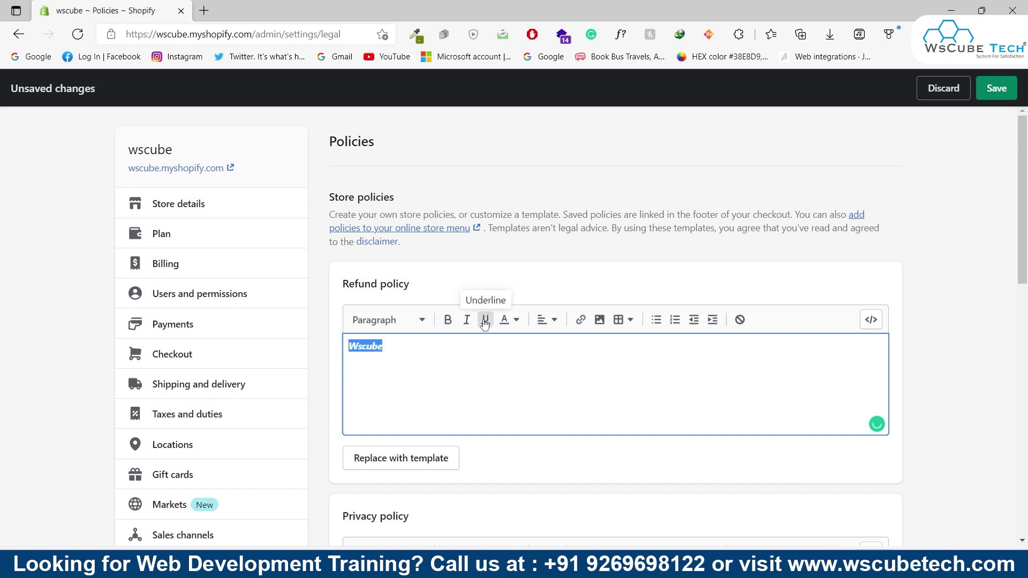
key("BackSpace")
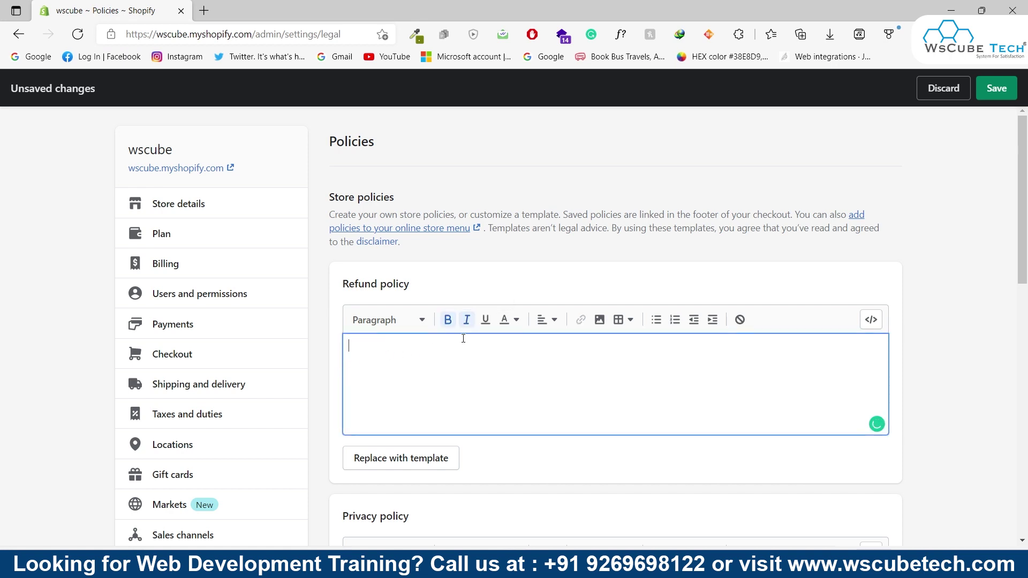
Enter "Wscube" in the Refund policy editor again and choose the light blue text color #A0C5ED
left_click(517, 319)
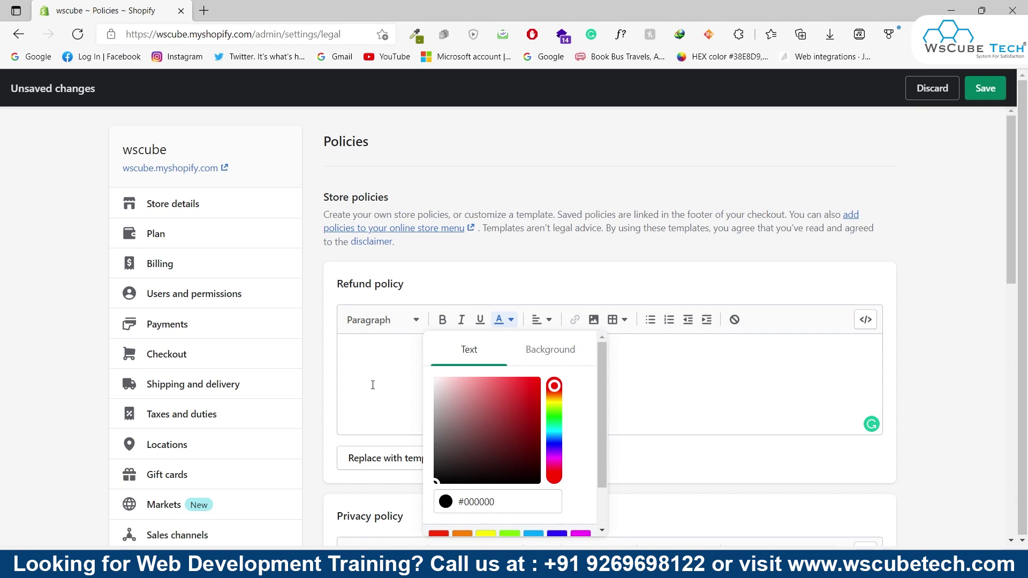
left_click(373, 385)
type("Wscube")
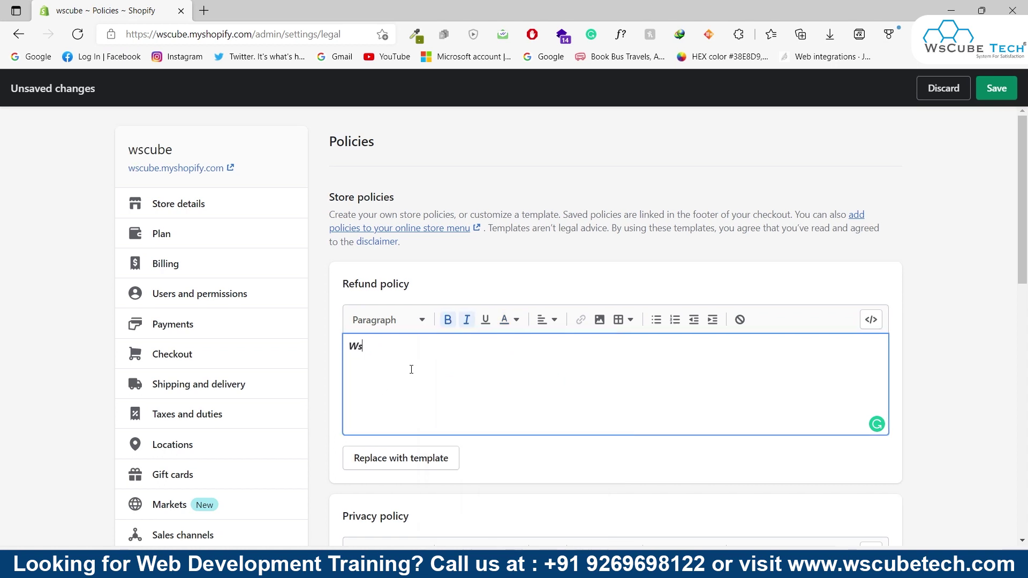
left_click(516, 320)
left_click(497, 427)
left_click_drag(499, 422, 470, 390)
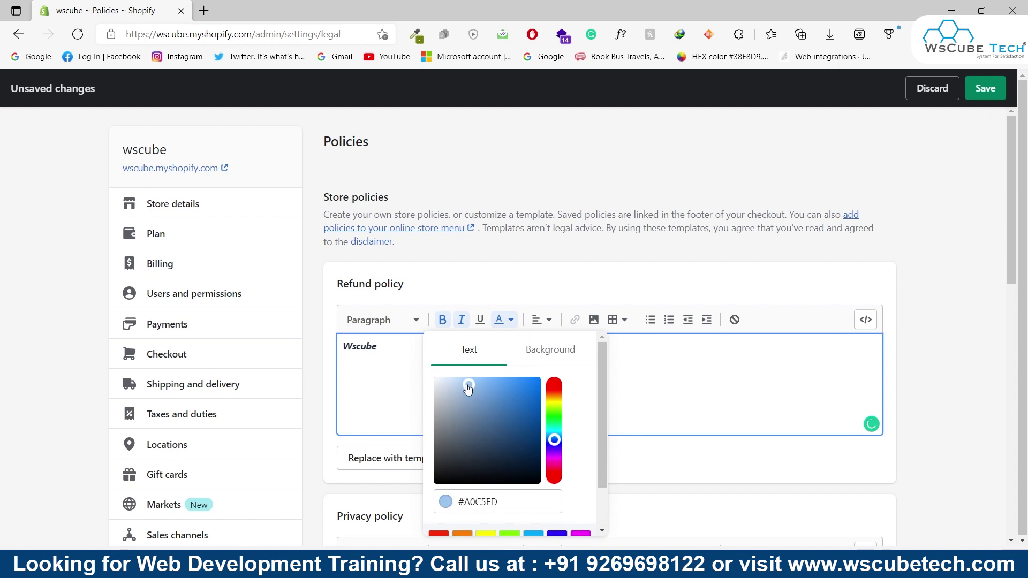
Try the dark text color #272F38 on the word "Wscube", and clear the Refund policy text
left_click_drag(399, 346, 340, 340)
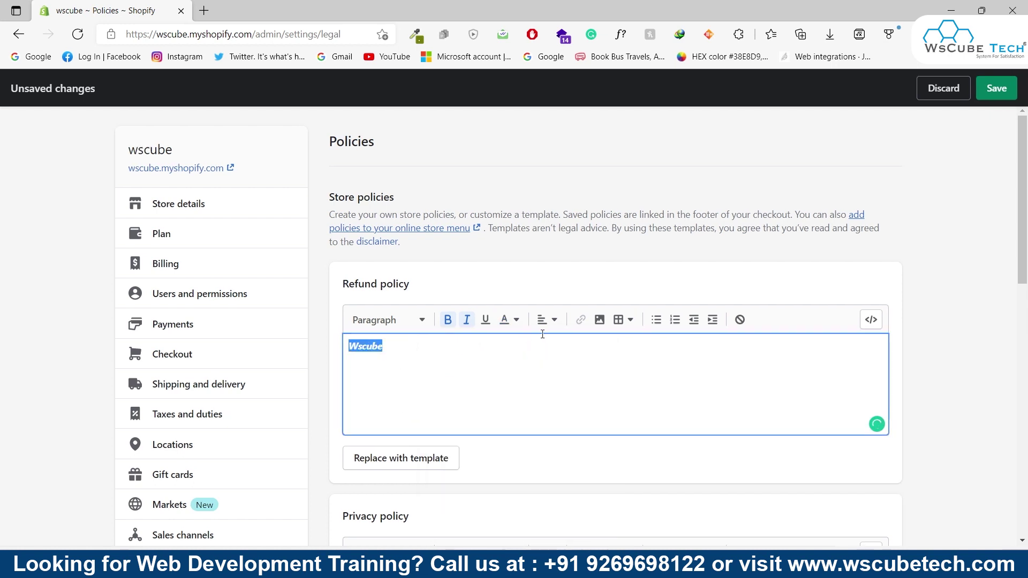
left_click(516, 319)
left_click(519, 431)
mouse_move(519, 432)
left_mouse_down()
mouse_move(499, 425)
mouse_move(467, 465)
left_mouse_up()
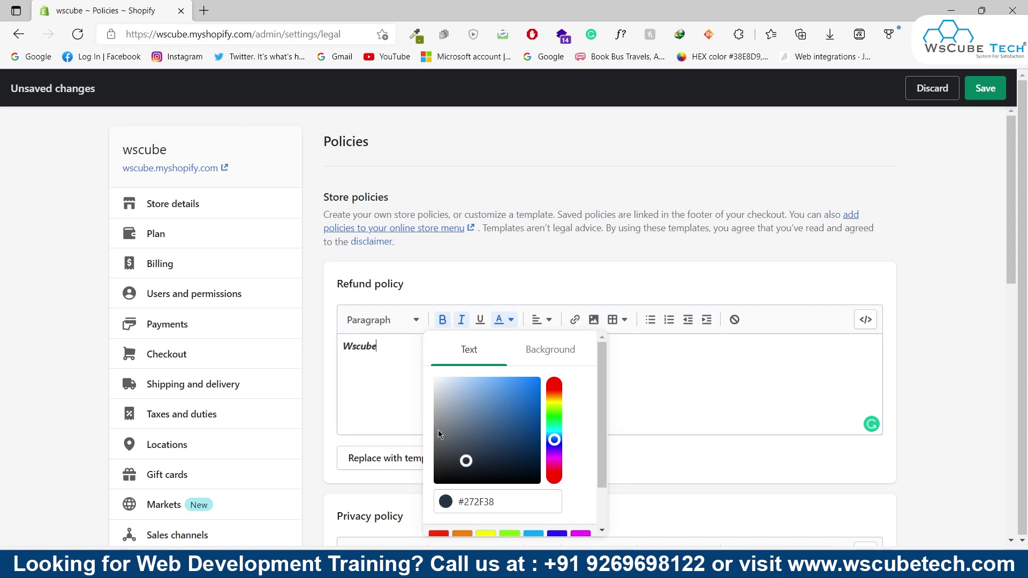
left_click(392, 406)
key("ctrl+a")
key("BackSpace")
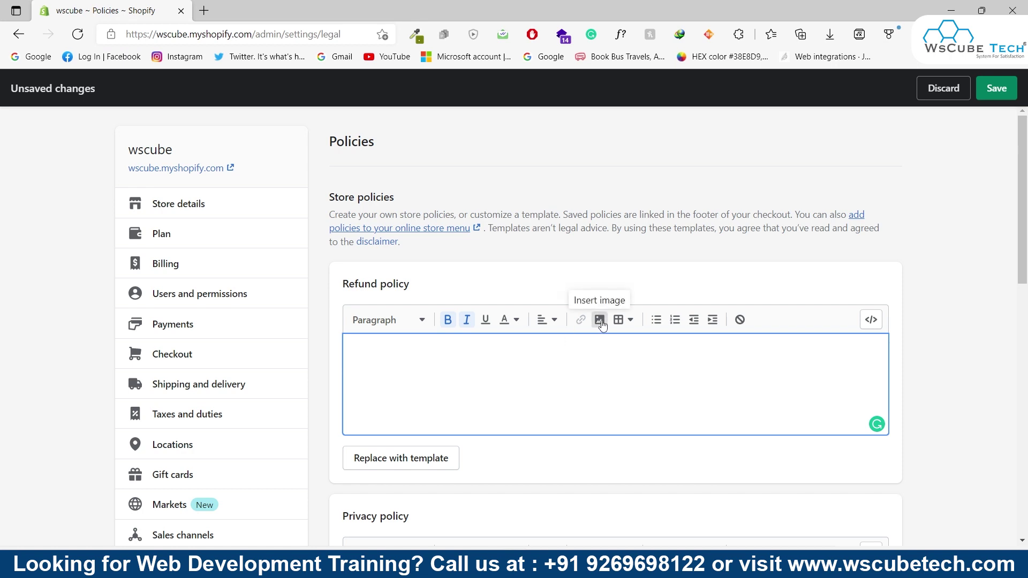
Examine the Refund policy editor's text alignment options and its image sources: uploaded images, product images and URL
left_click(556, 321)
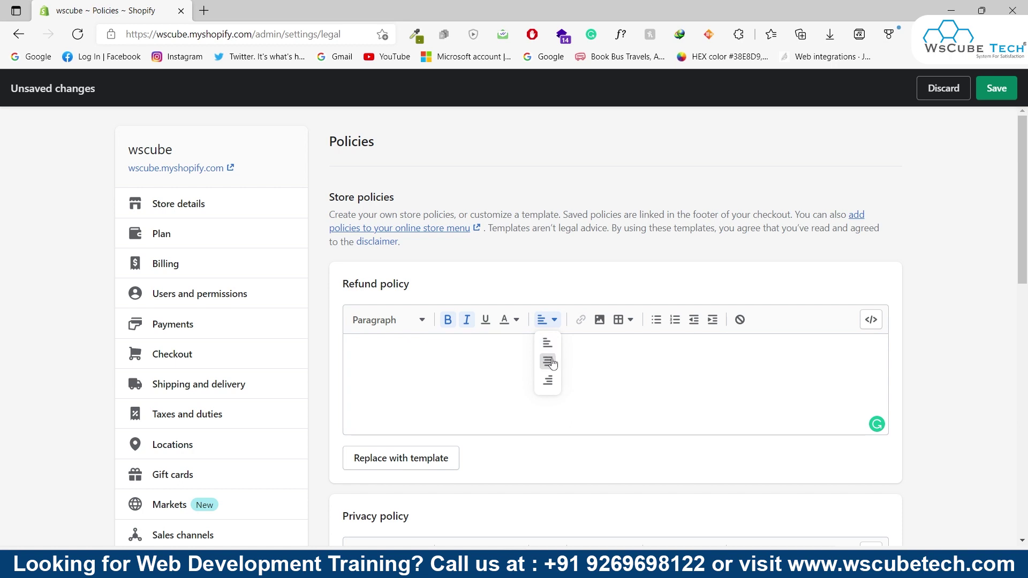
left_click(579, 356)
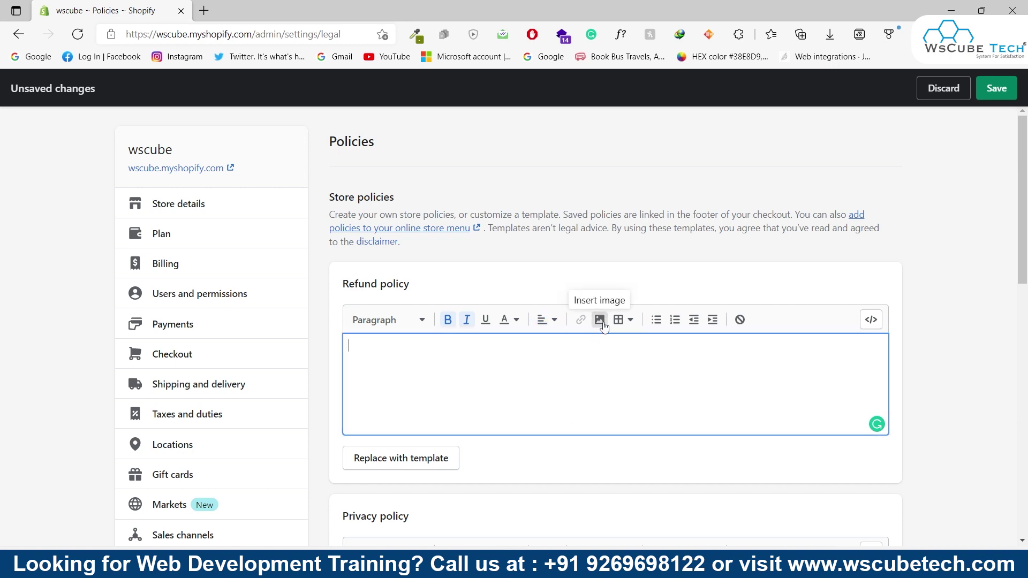
left_click(600, 320)
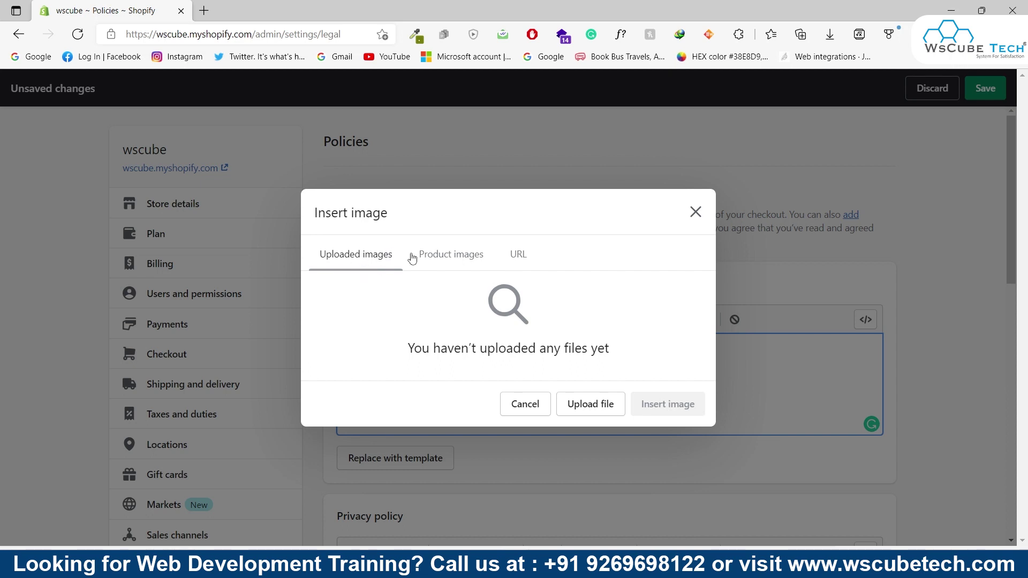
left_click(459, 257)
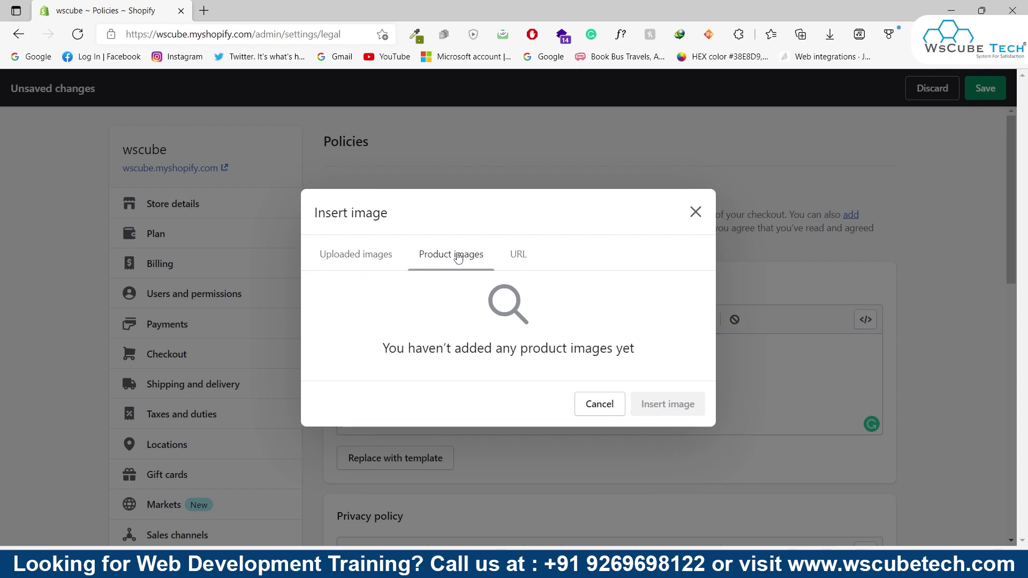
left_click(527, 258)
left_click(461, 333)
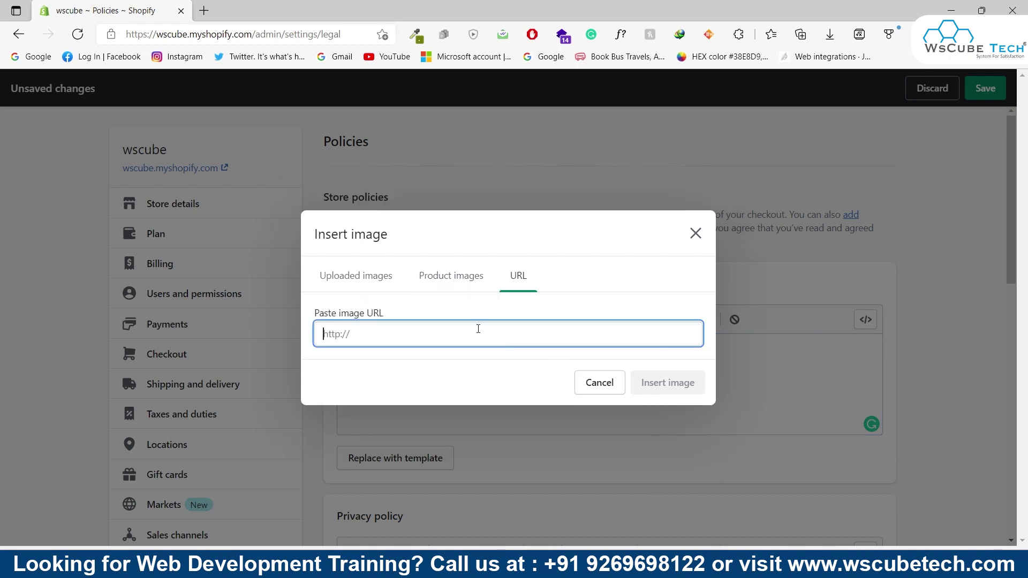
left_click(599, 382)
Try inserting a table with an extra row above in the Refund policy text, and undo the insertion
left_click(617, 319)
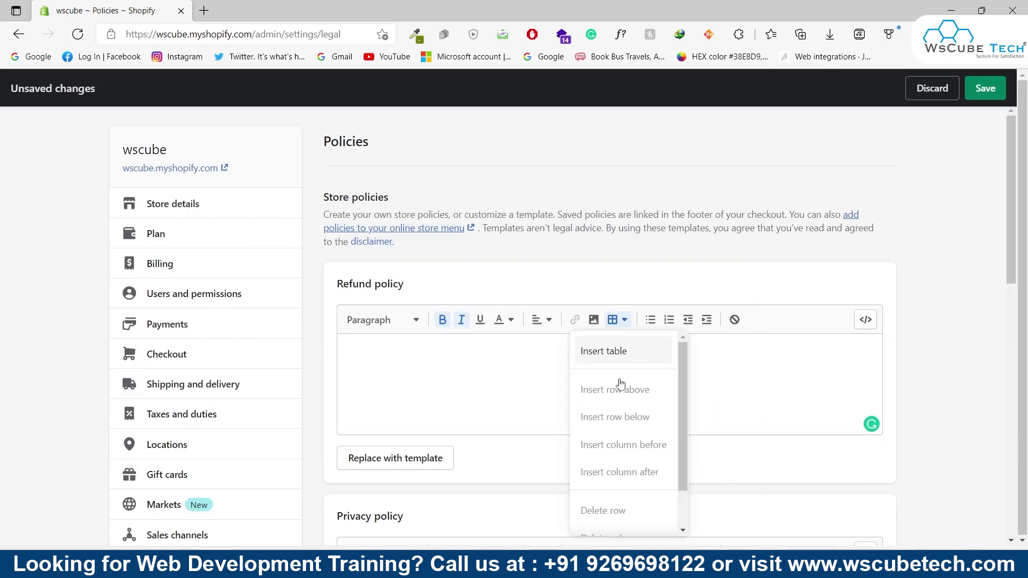
scroll(617, 385, "down", 2)
scroll(619, 395, "up", 2)
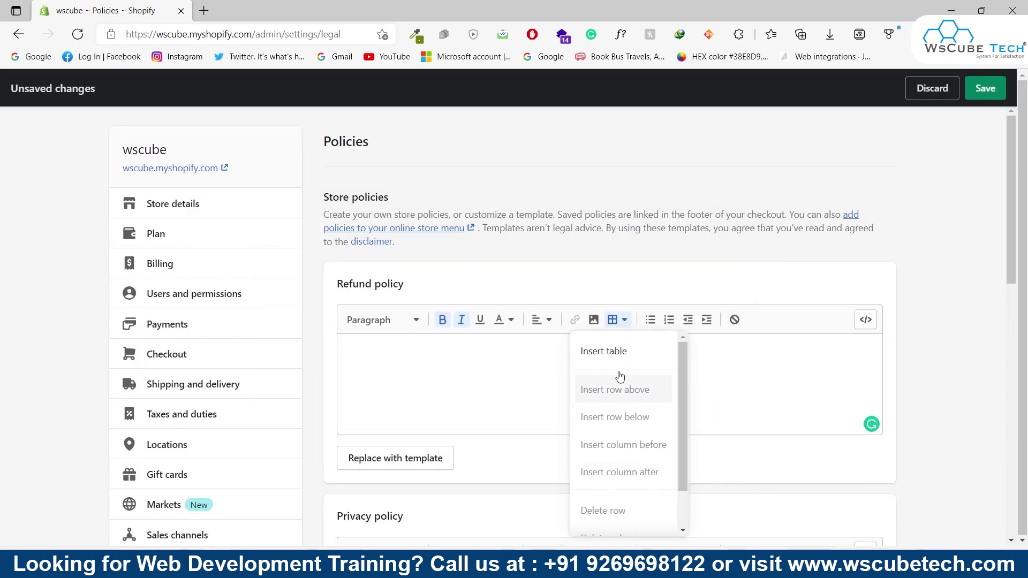
left_click(616, 352)
left_click(618, 374)
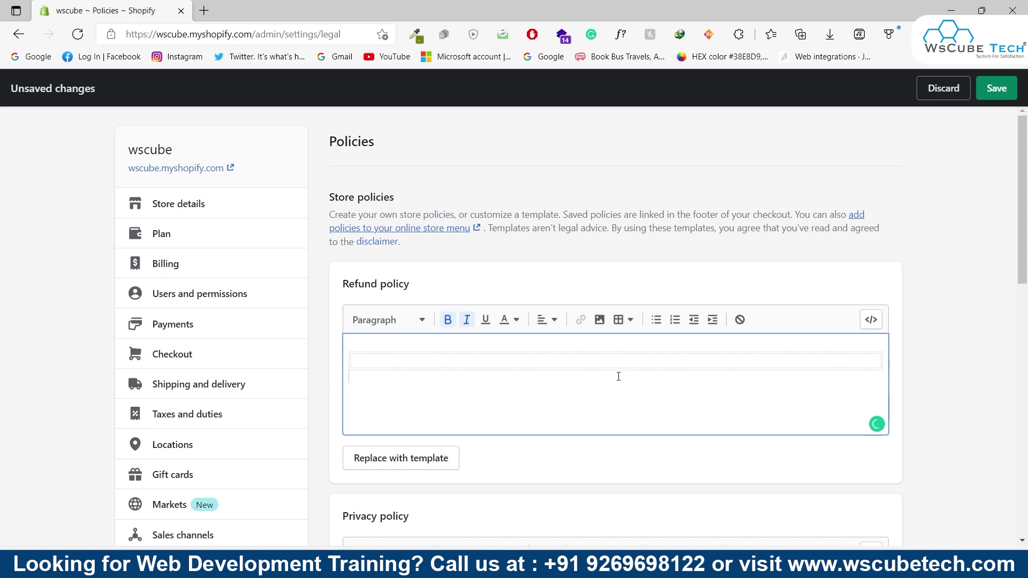
left_click(635, 324)
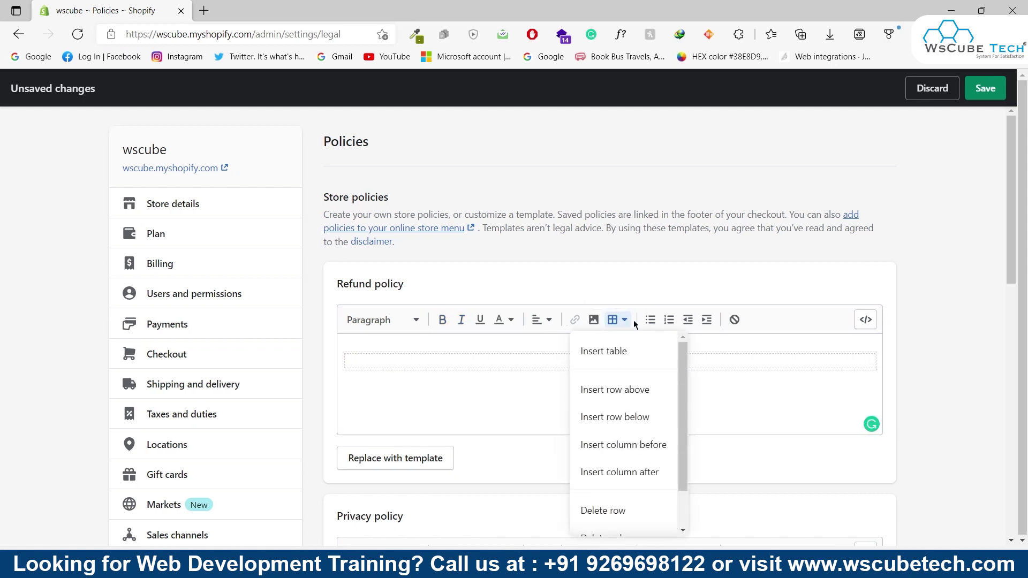
left_click(629, 396)
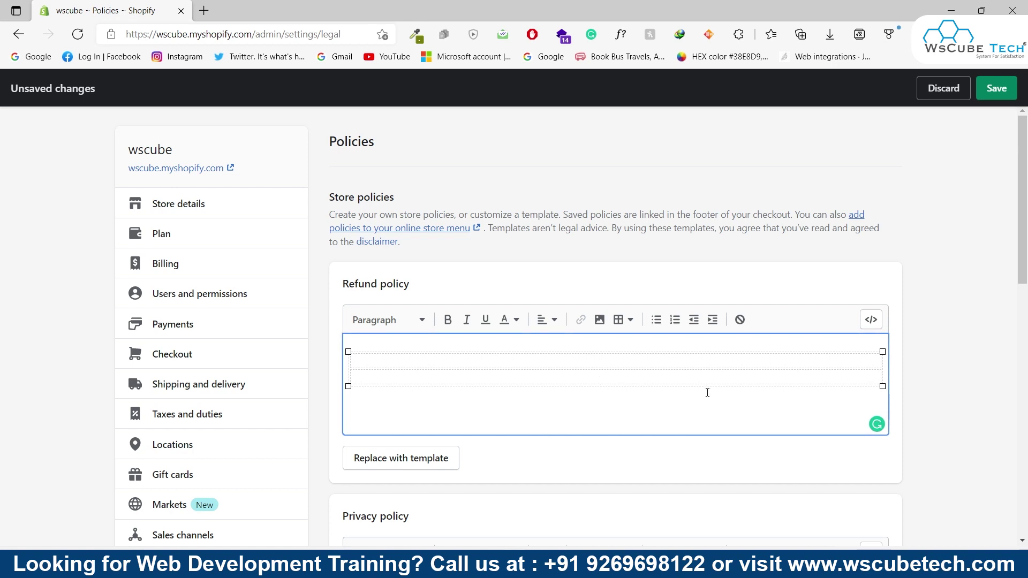
key("ctrl+z")
key("ctrl+z")
Try a bulleted list and a numbered list in the Refund policy text
left_click(659, 322)
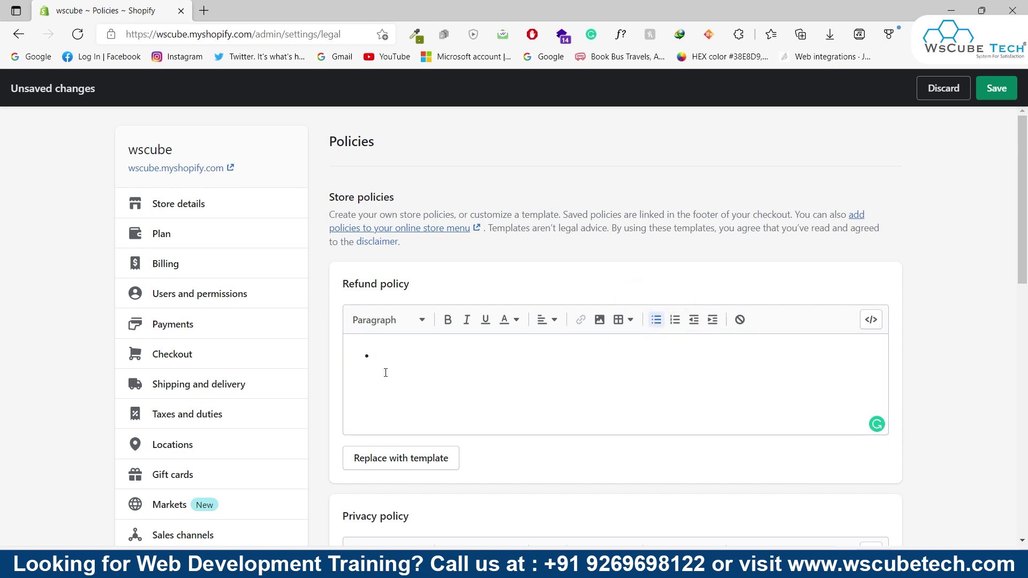
left_click(362, 357)
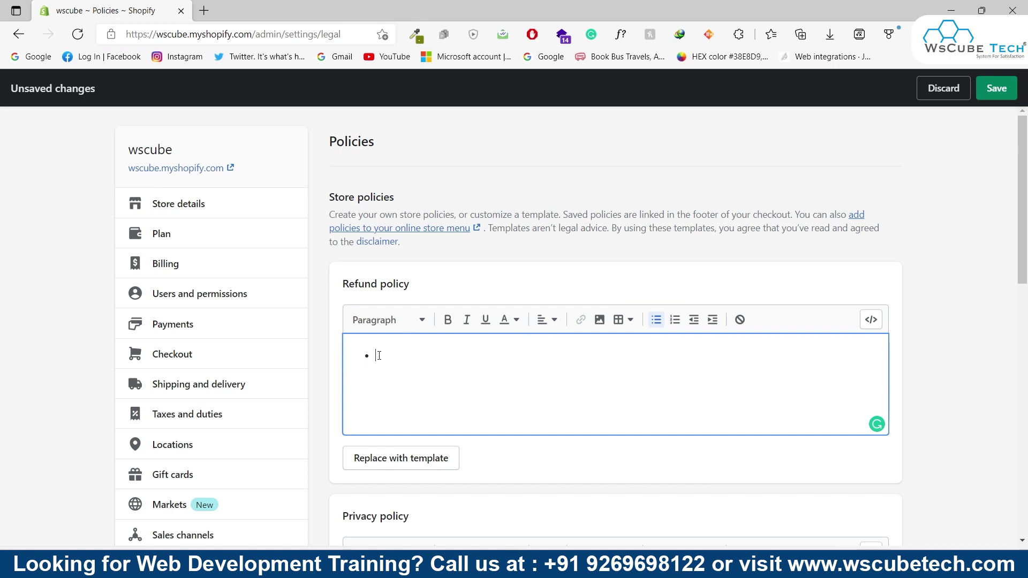
left_click(676, 321)
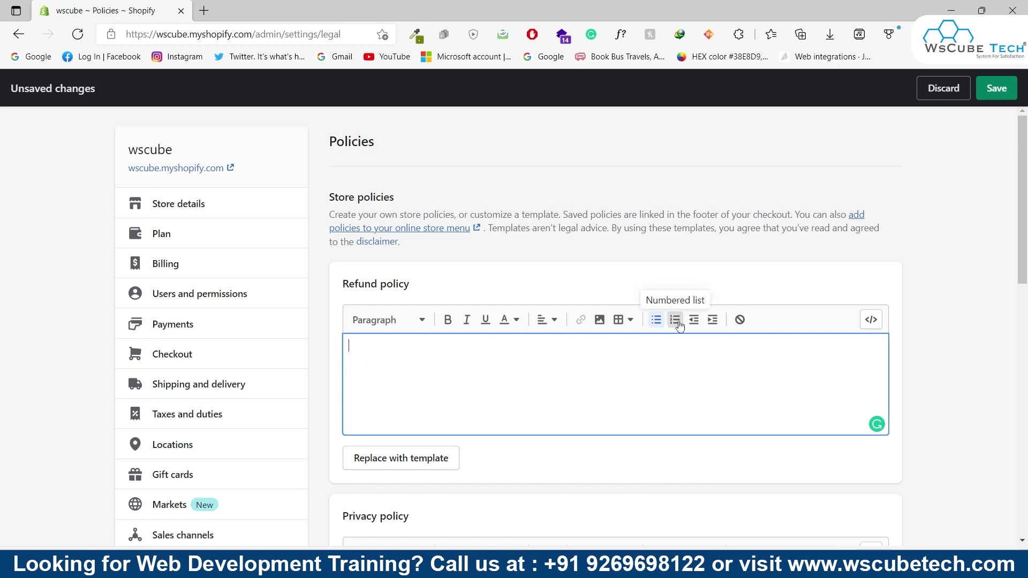
left_click(676, 321)
left_click(676, 320)
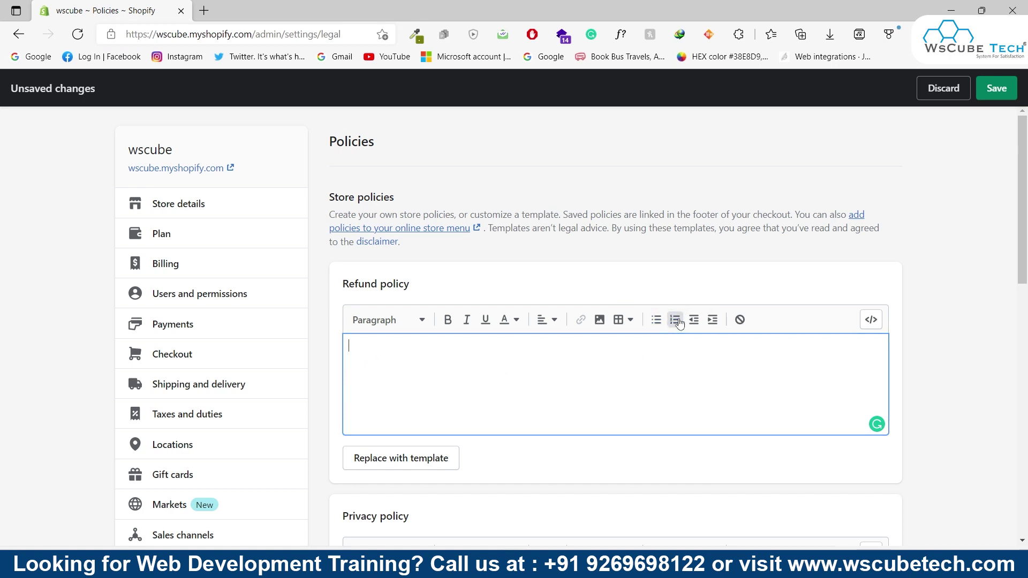
left_click(676, 320)
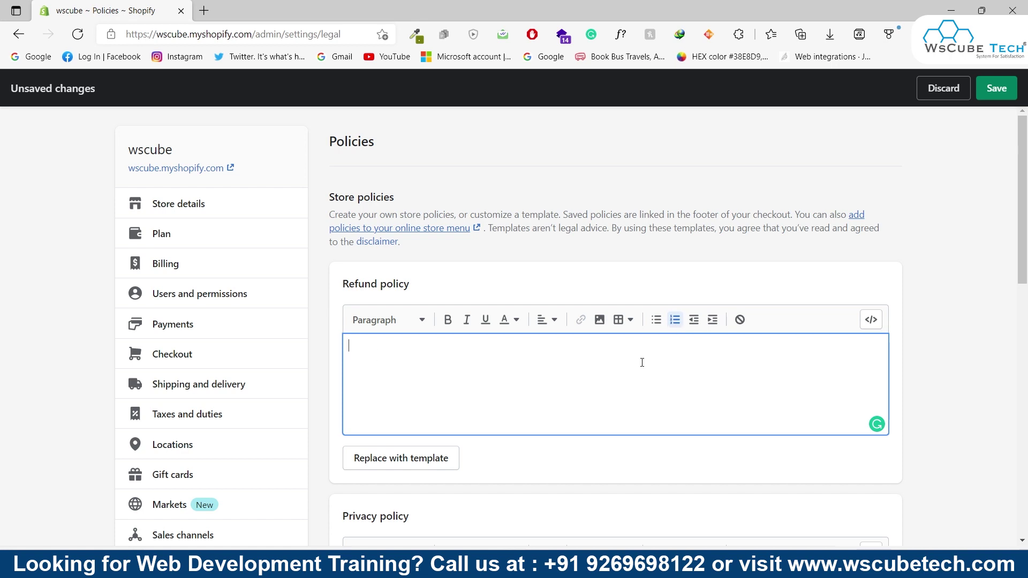
Try indenting and outdenting the numbered list line in the Refund policy text, and leave the list
key("Return")
left_click(708, 323)
left_click(696, 324)
left_click(694, 325)
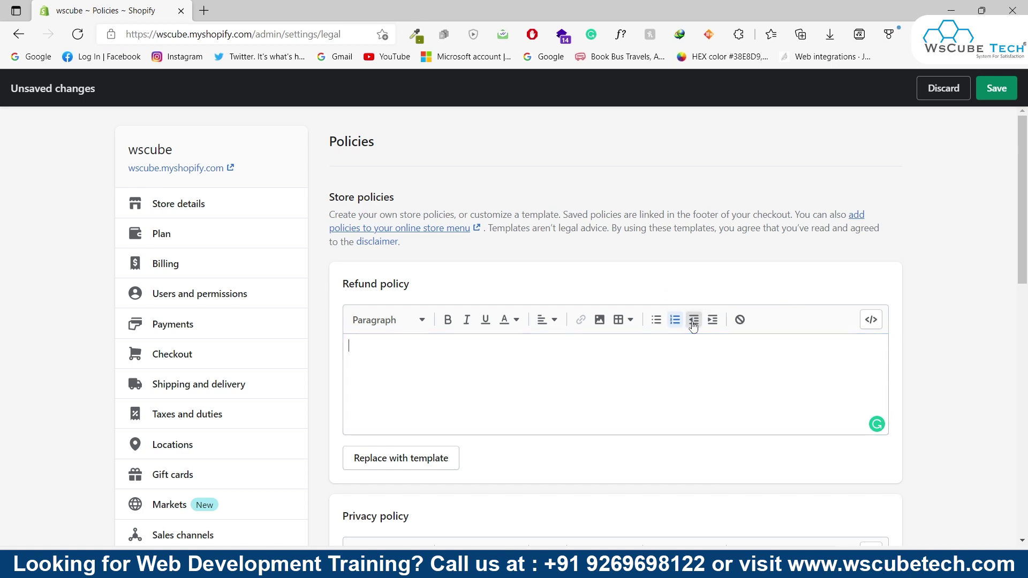
left_click(716, 369)
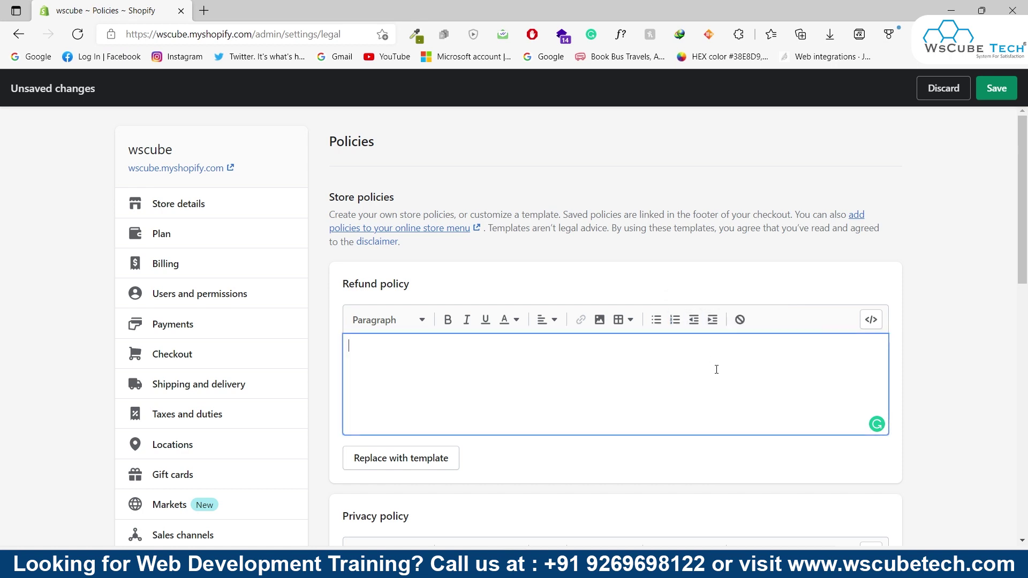
Enter the sample text "WsCube Tech" in the Refund policy and clear its formatting
type("dsdsd")
key("ctrl+a")
type("WsCube Tech")
left_click(740, 321)
left_click(413, 374)
Try bold and italic on the whole "WsCube Tech" text, and turn both off again
key("ctrl+a")
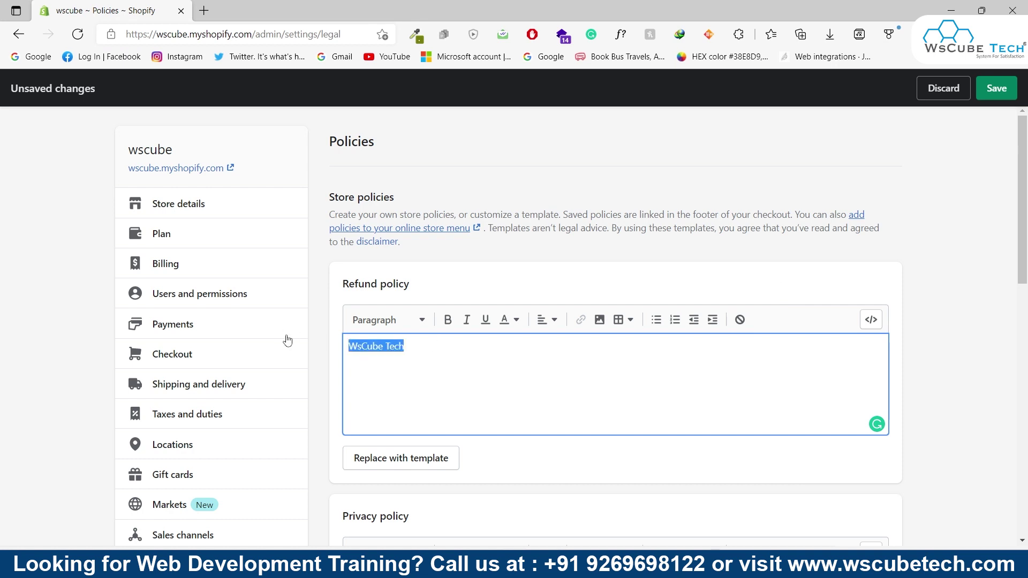
left_click(448, 320)
left_click(466, 319)
left_click(566, 375)
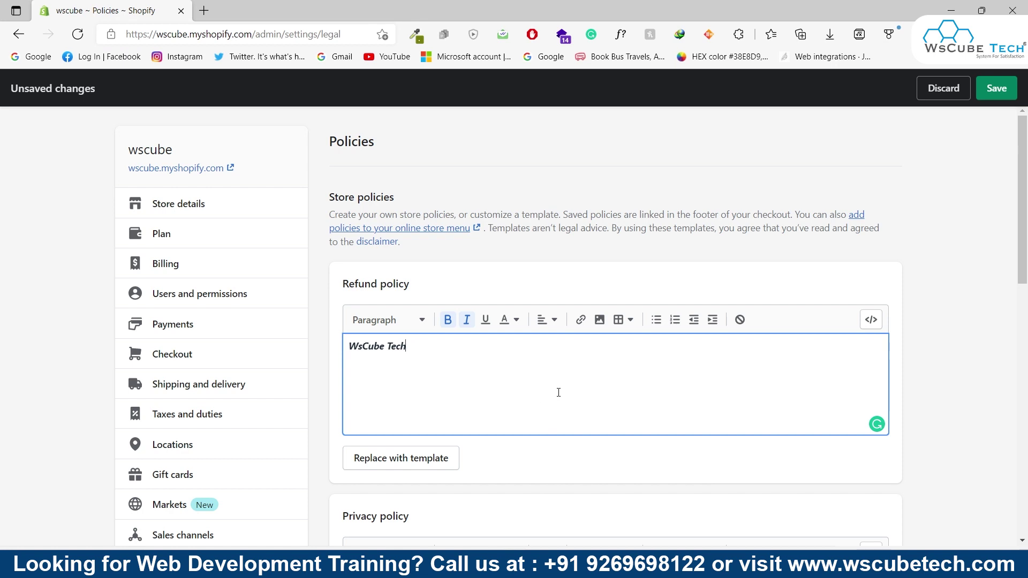
left_click(467, 320)
left_click(448, 319)
left_click(554, 347)
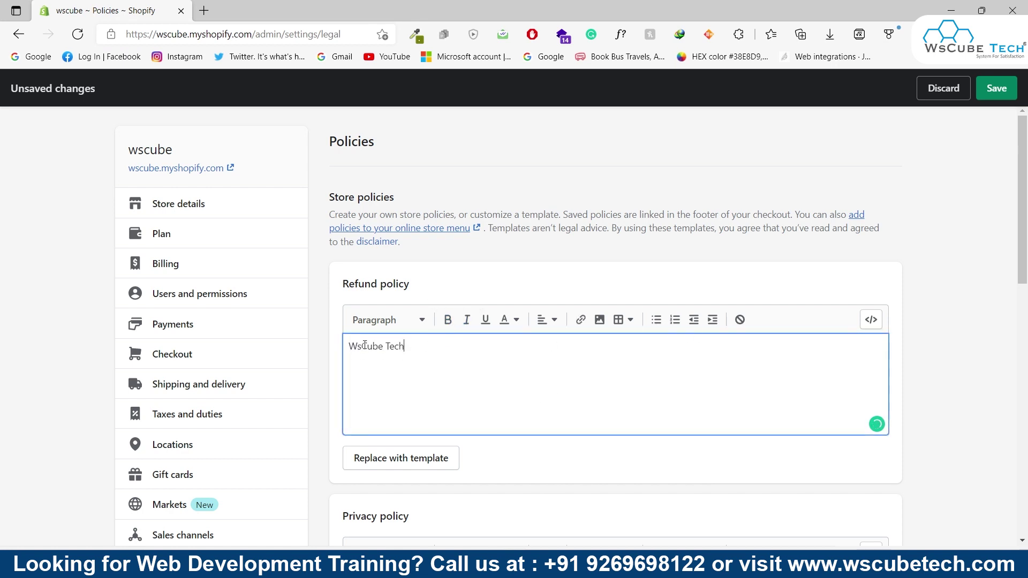
Make "WsCube Tech" bold and italic again, and remove both with the clear formatting tool
triple_click(364, 346)
left_click(448, 320)
left_click(467, 320)
left_click(535, 363)
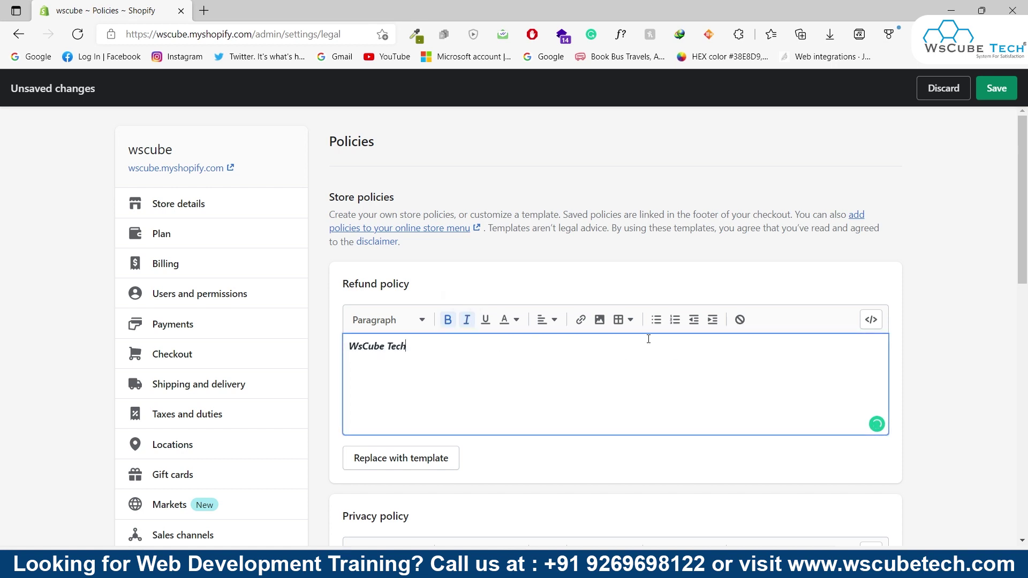
left_click(740, 320)
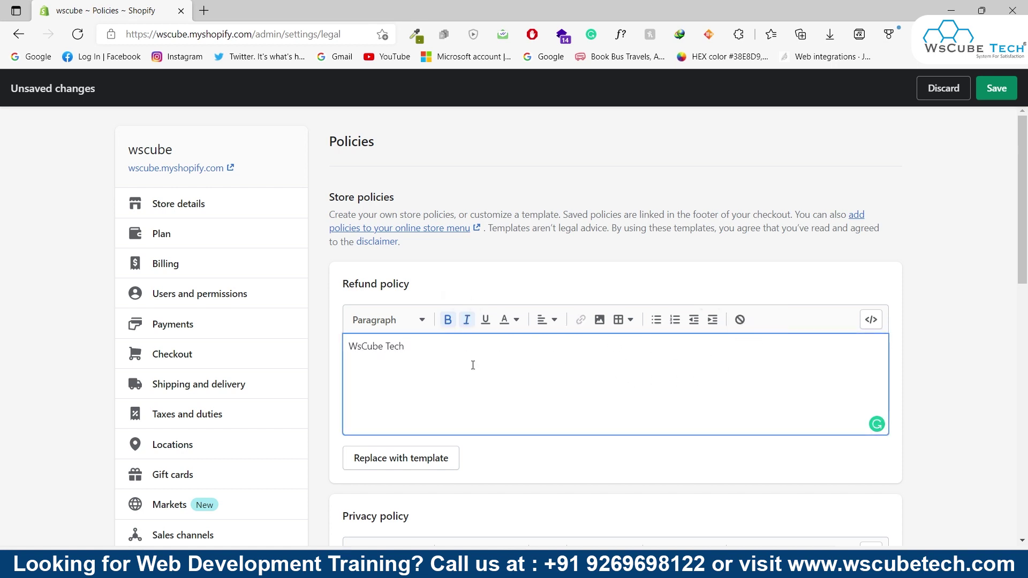
Delete the sample text and replace the Refund policy with the template content
left_click_drag(487, 349, 343, 341)
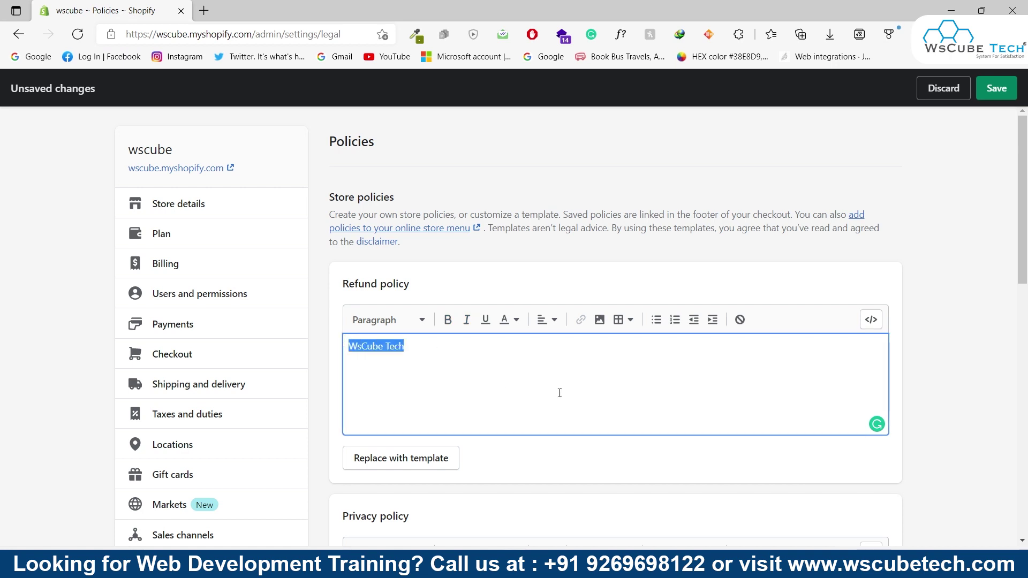
key("BackSpace")
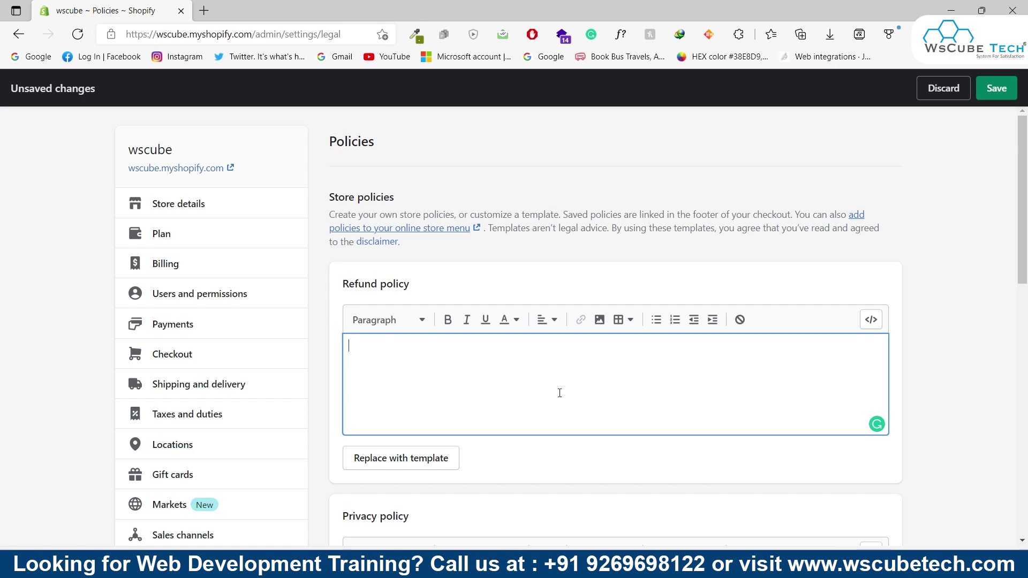
left_click(402, 464)
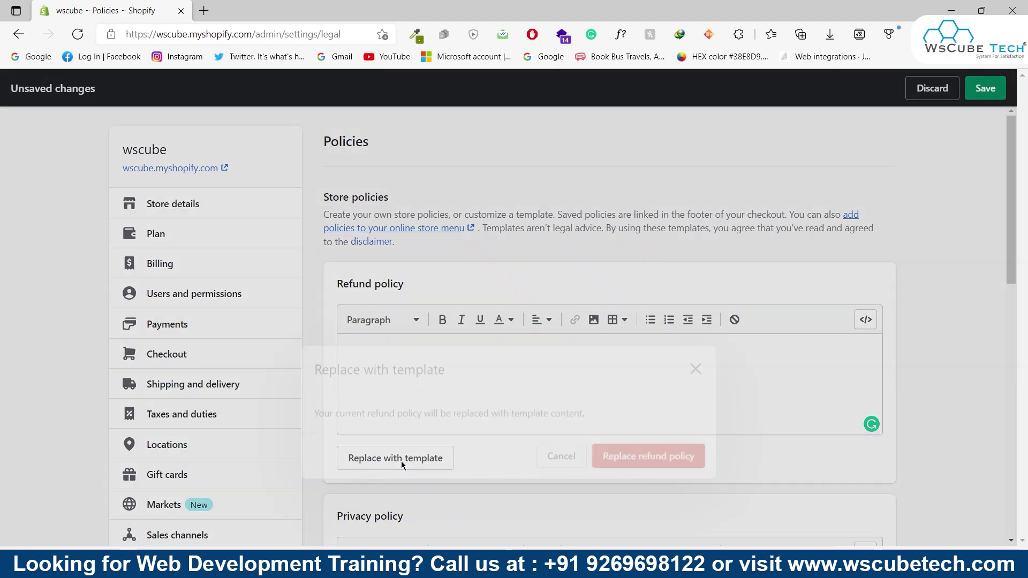
left_click(644, 364)
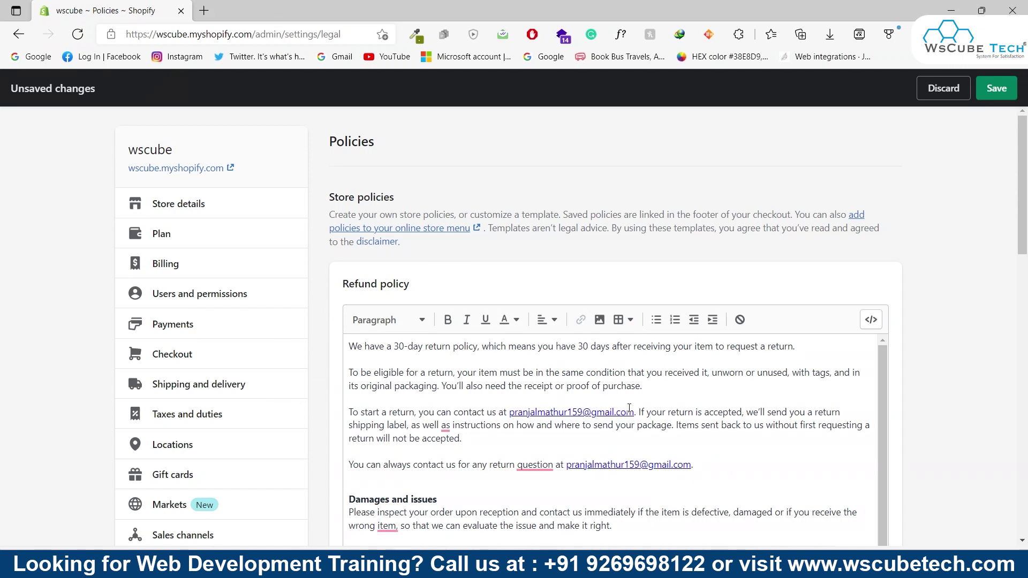
Examine the Refund policy template's return conditions and its Damages and issues section
scroll(944, 337, "down", 4)
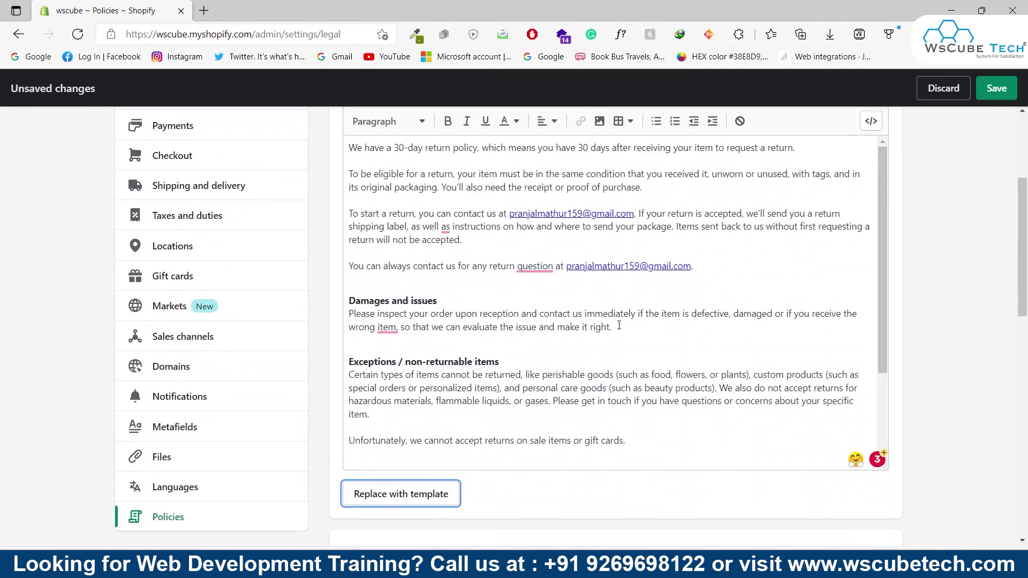
scroll(619, 326, "down", 2)
left_click_drag(621, 451, 355, 345)
left_click(403, 385)
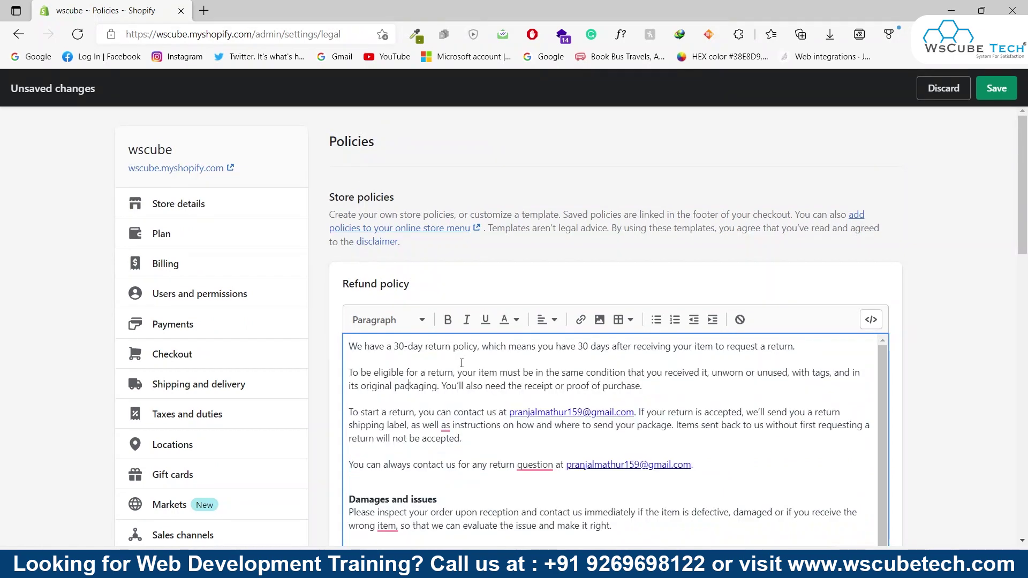
scroll(396, 375, "down", 2)
left_click(424, 405)
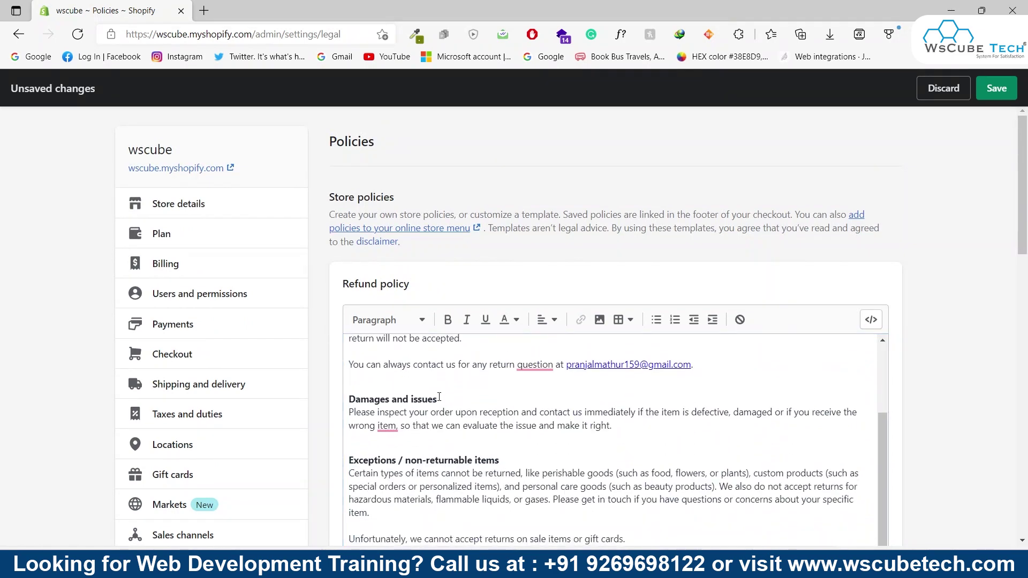
left_click(439, 398)
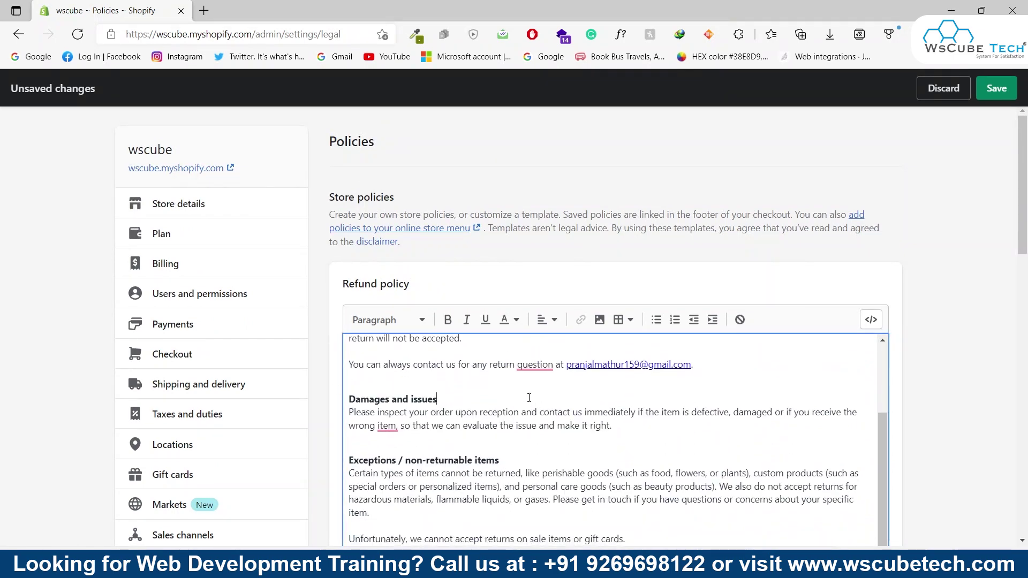
scroll(471, 383, "down", 1)
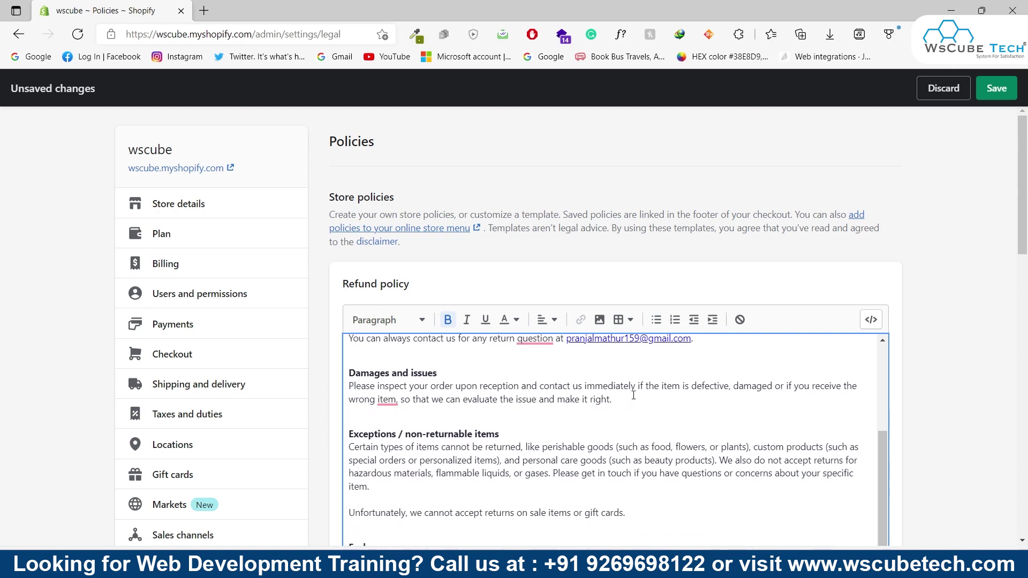
Read the template's Exceptions / non-returnable items, Exchanges and Refunds sections in the Refund policy
scroll(589, 375, "down", 3)
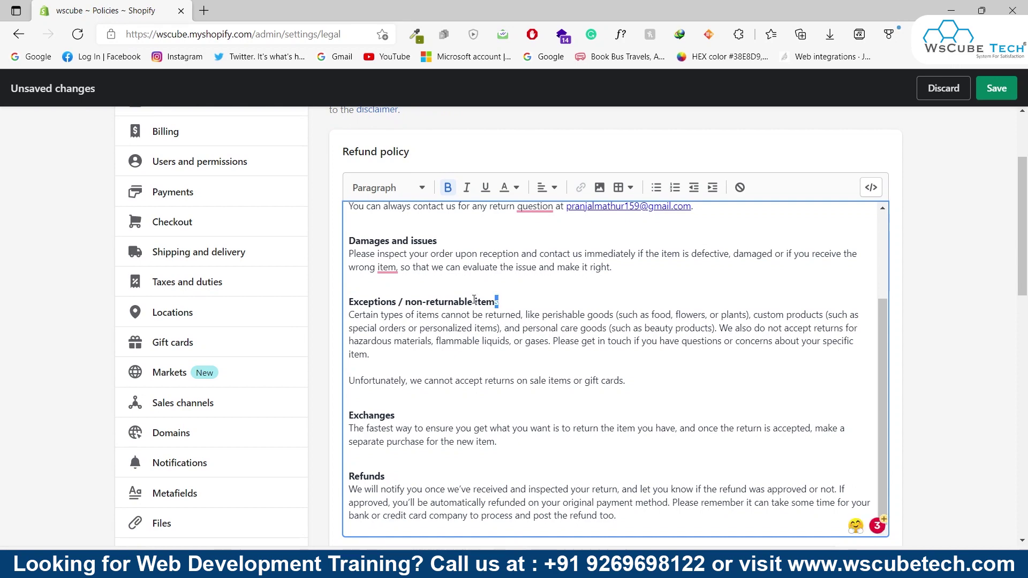
left_click_drag(499, 302, 348, 278)
left_click(548, 315)
scroll(536, 321, "down", 3)
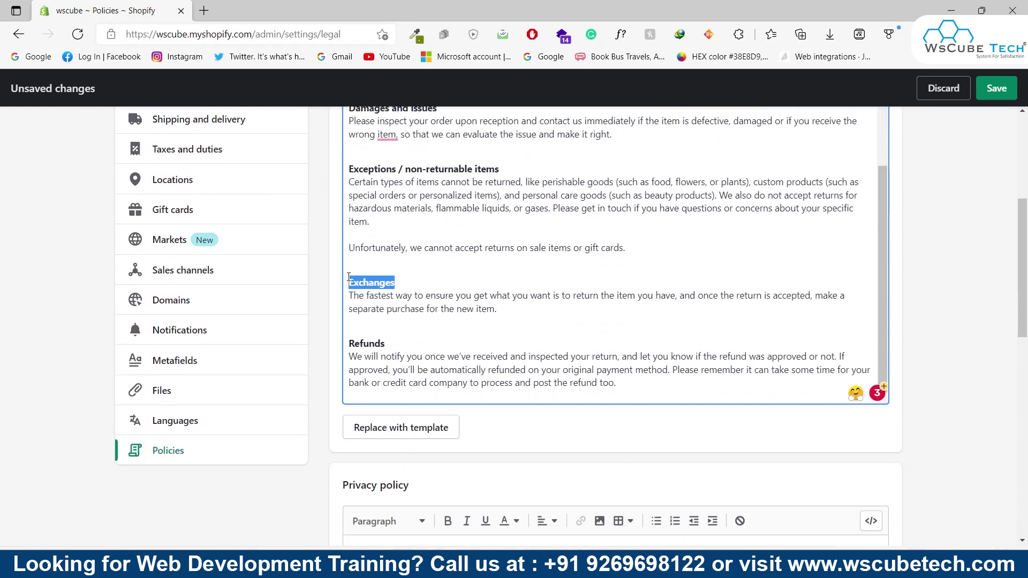
left_click_drag(398, 341, 354, 338)
left_click_drag(351, 338, 348, 344)
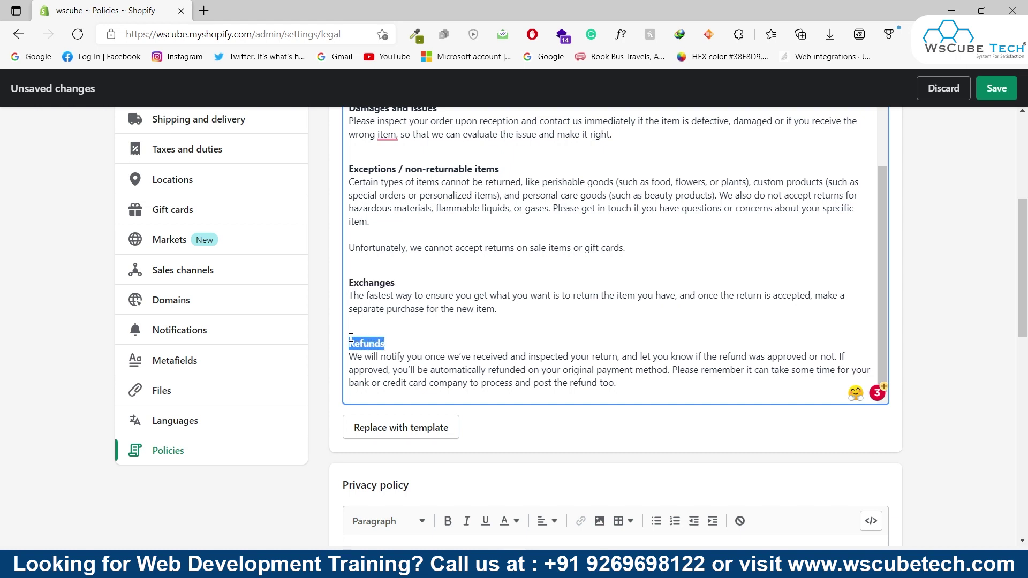
left_click(388, 341)
scroll(667, 356, "down", 1)
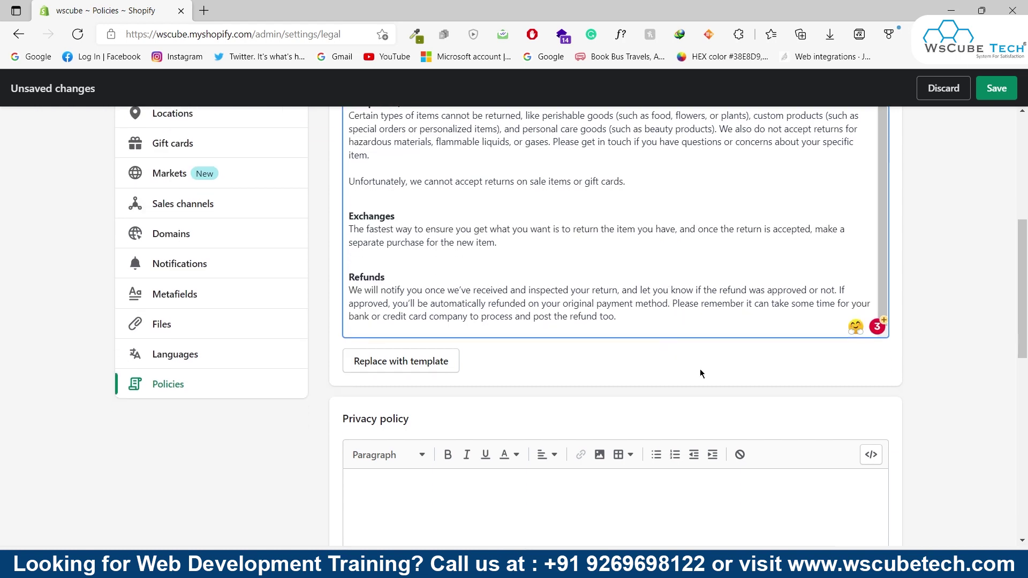
scroll(728, 377, "up", 5)
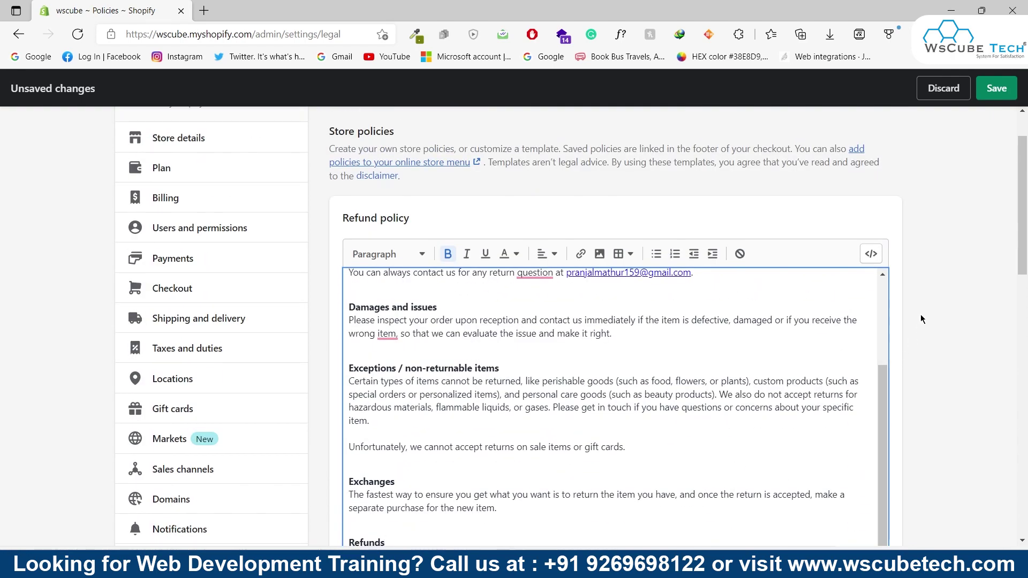
scroll(917, 313, "down", 3)
scroll(916, 316, "up", 3)
left_click_drag(404, 214, 344, 217)
Review the paragraph and heading styles for the empty Privacy policy text and try the Blockquote style
scroll(381, 361, "down", 7)
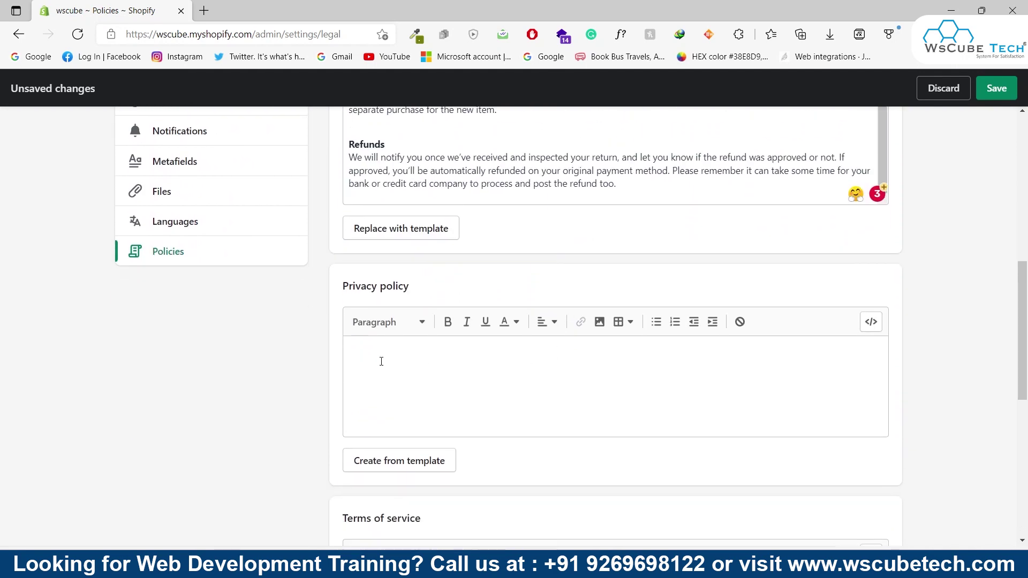
left_click_drag(336, 287, 416, 290)
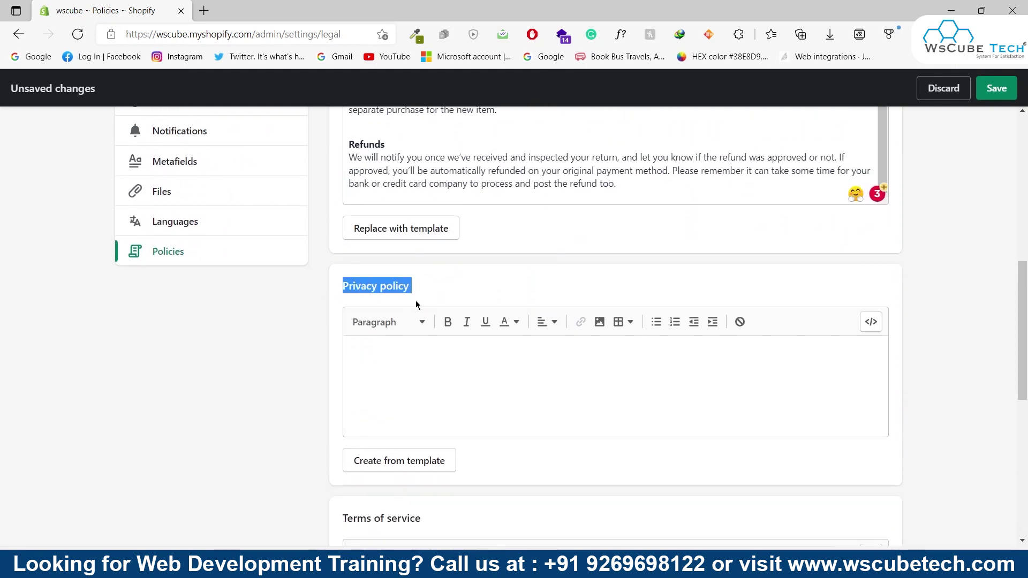
left_click(397, 381)
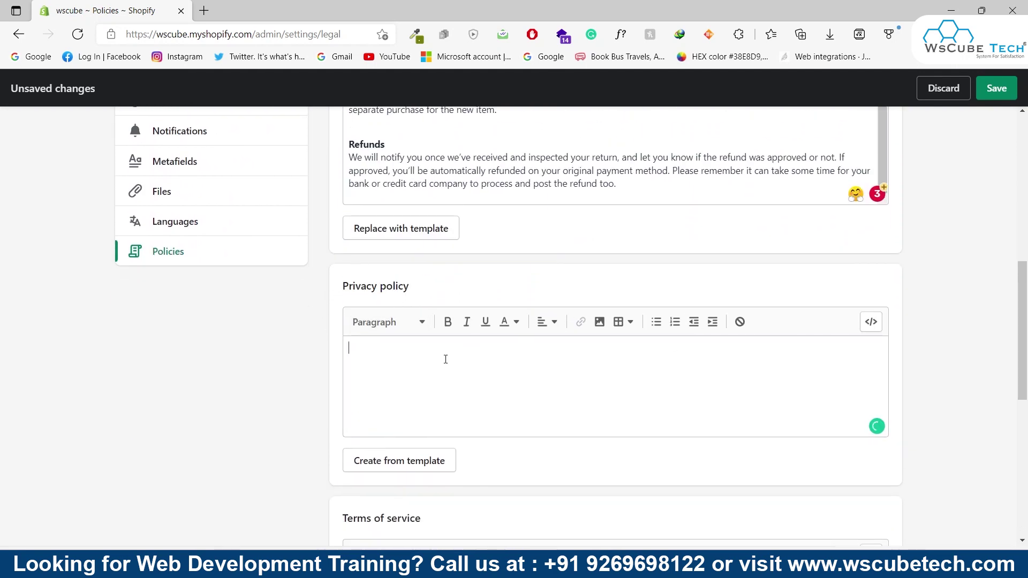
left_click(389, 322)
scroll(422, 382, "down", 2)
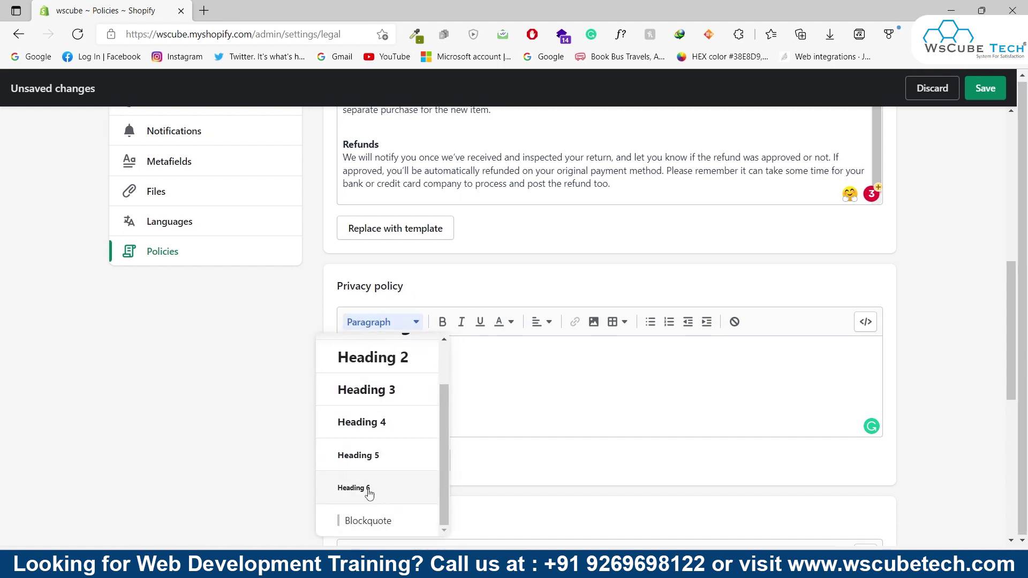
scroll(377, 493, "up", 2)
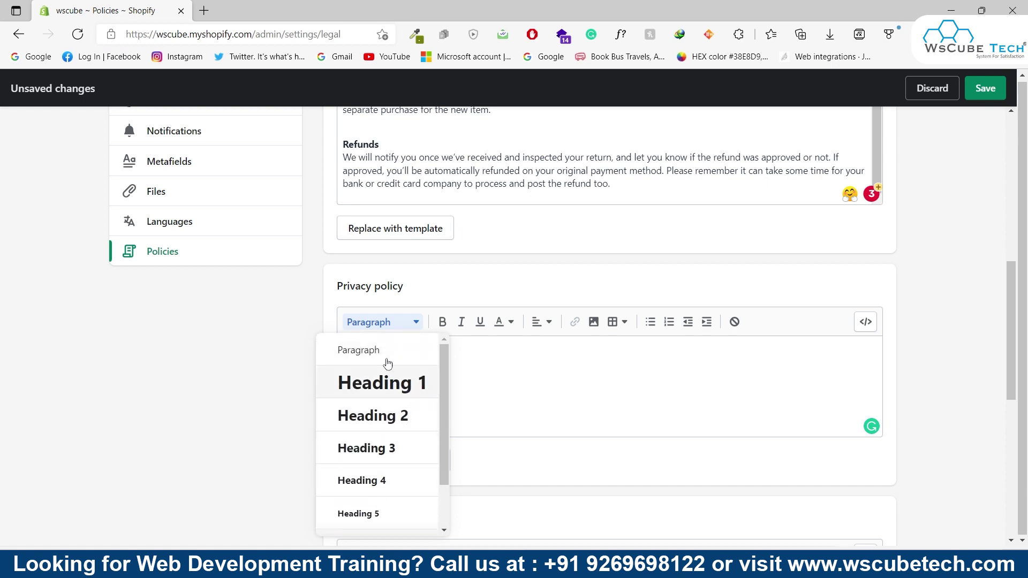
scroll(395, 355, "down", 2)
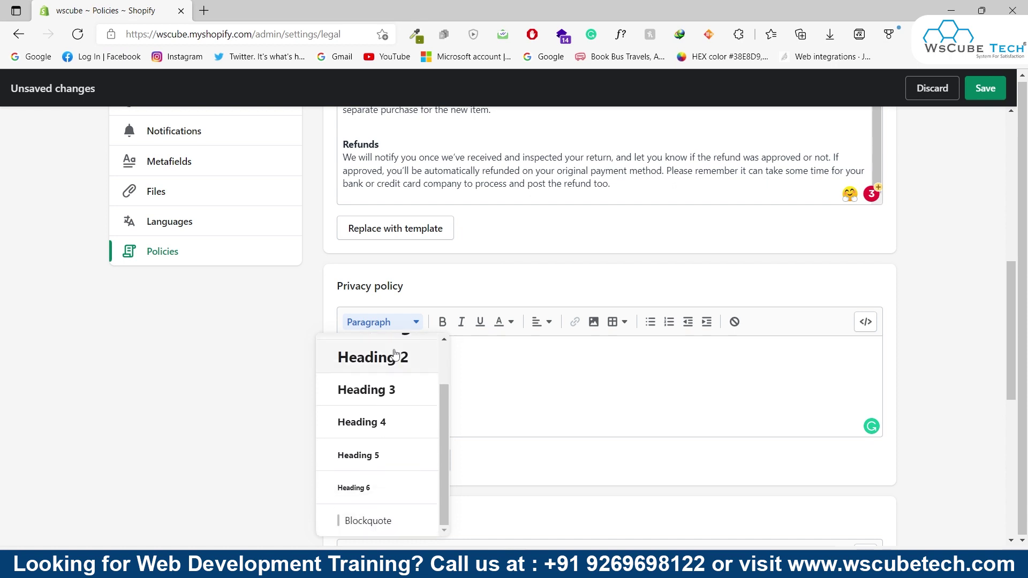
left_click(399, 525)
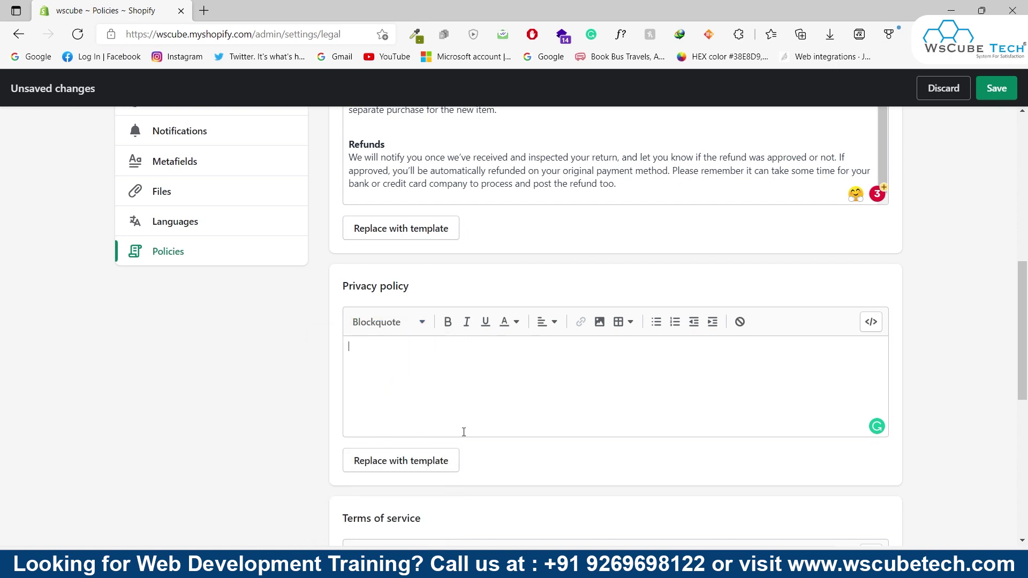
left_click(469, 381)
Replace the Privacy policy with the template content
scroll(467, 379, "down", 1)
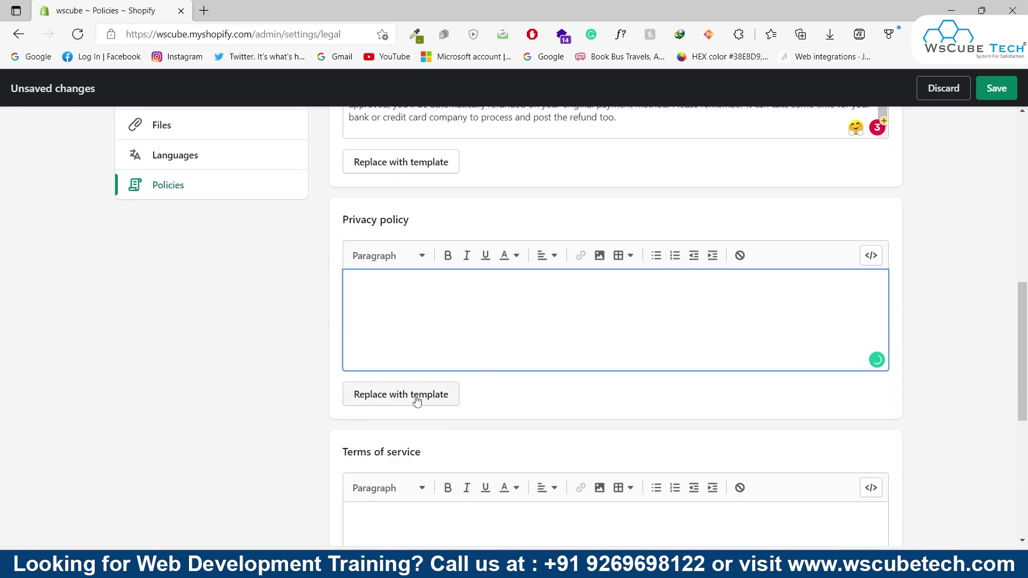
left_click(420, 396)
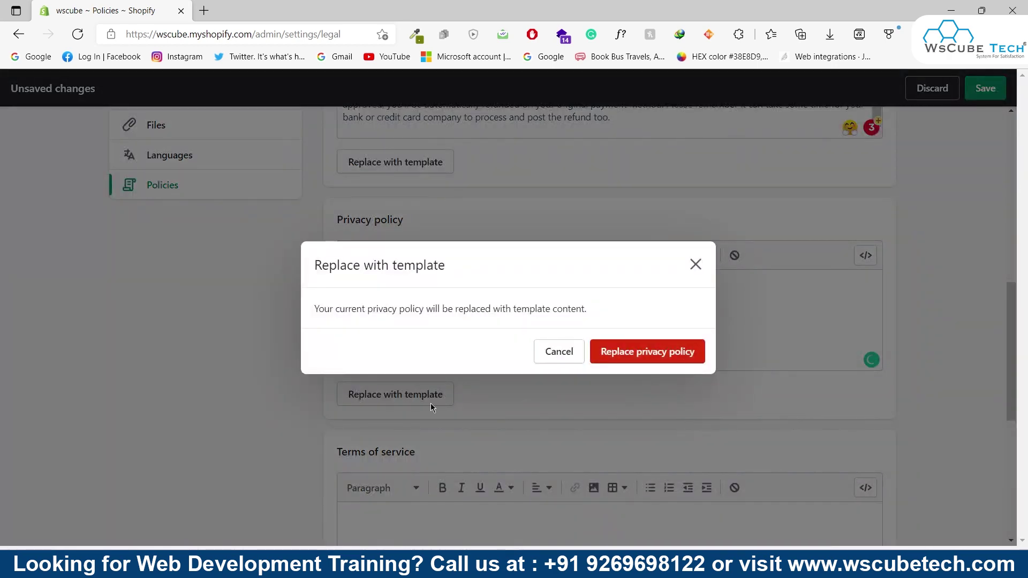
left_click(620, 357)
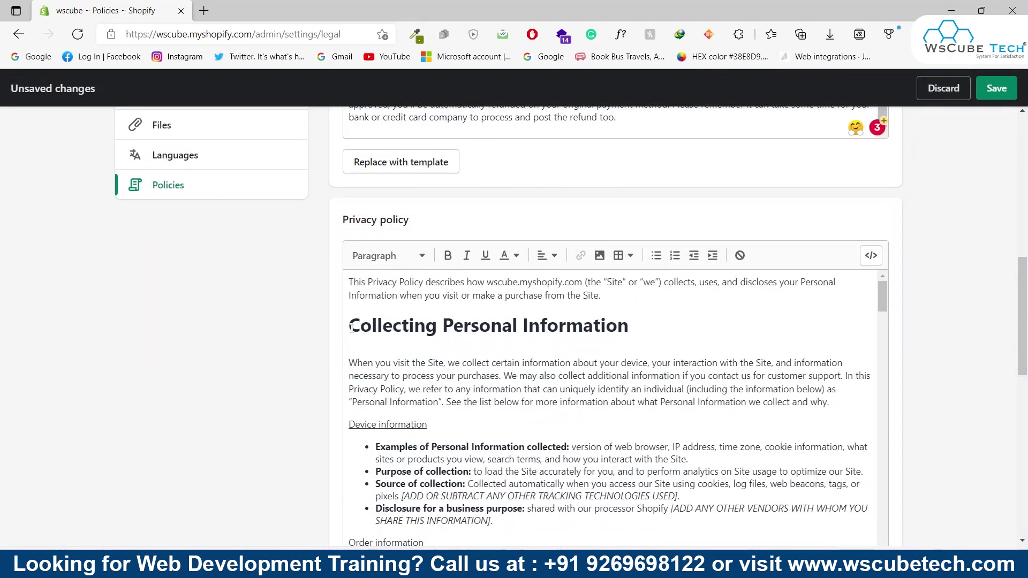
Examine the Privacy policy template's Collecting Personal Information section, including the device information examples
left_click_drag(349, 327, 652, 327)
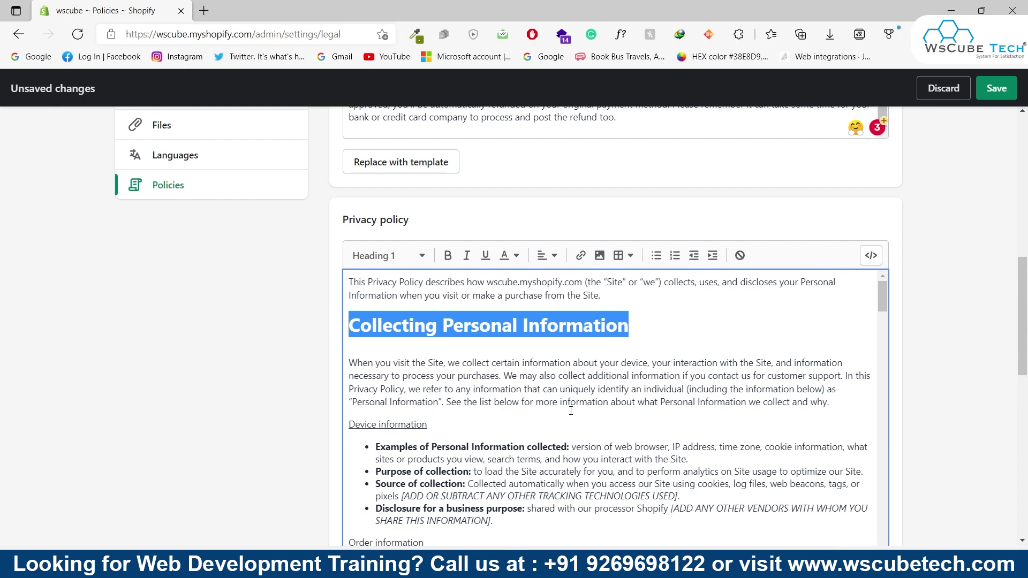
scroll(572, 407, "down", 1)
left_click_drag(374, 402, 715, 398)
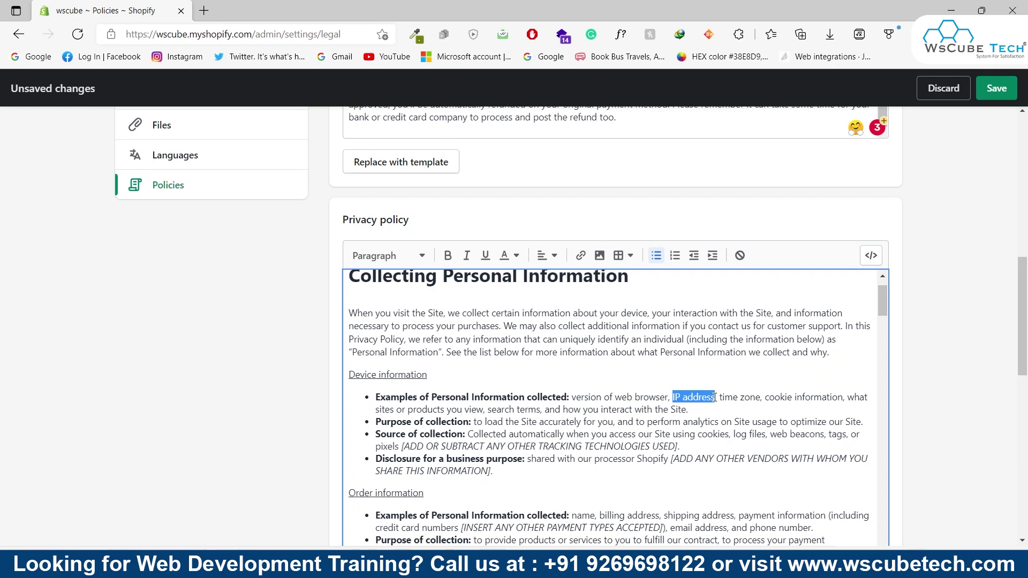
scroll(715, 398, "up", 1)
left_click(716, 398)
scroll(715, 398, "down", 2)
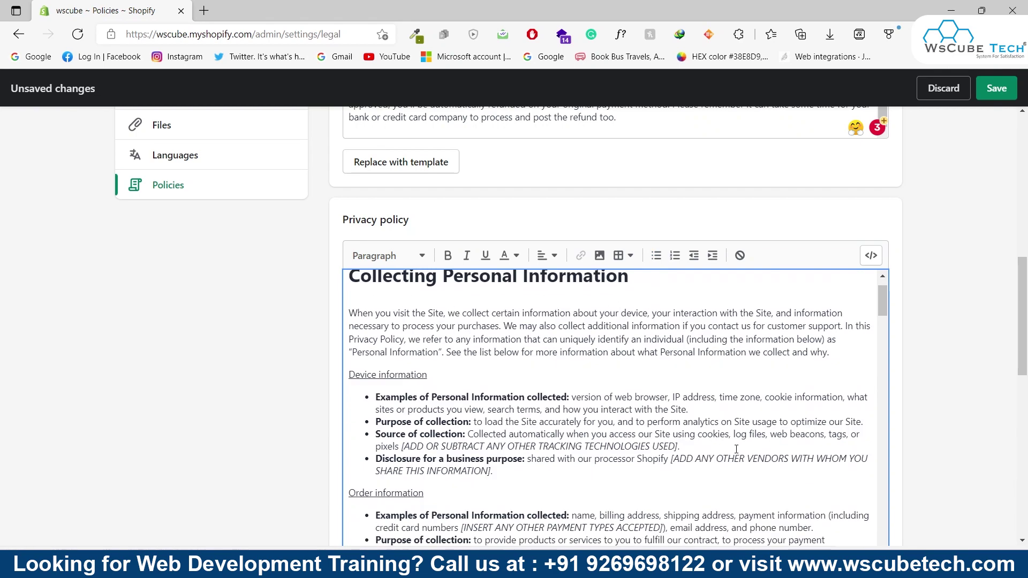
Fill the Terms of service policy with the template content, confirming the replacement of the current terms
scroll(711, 416, "down", 5)
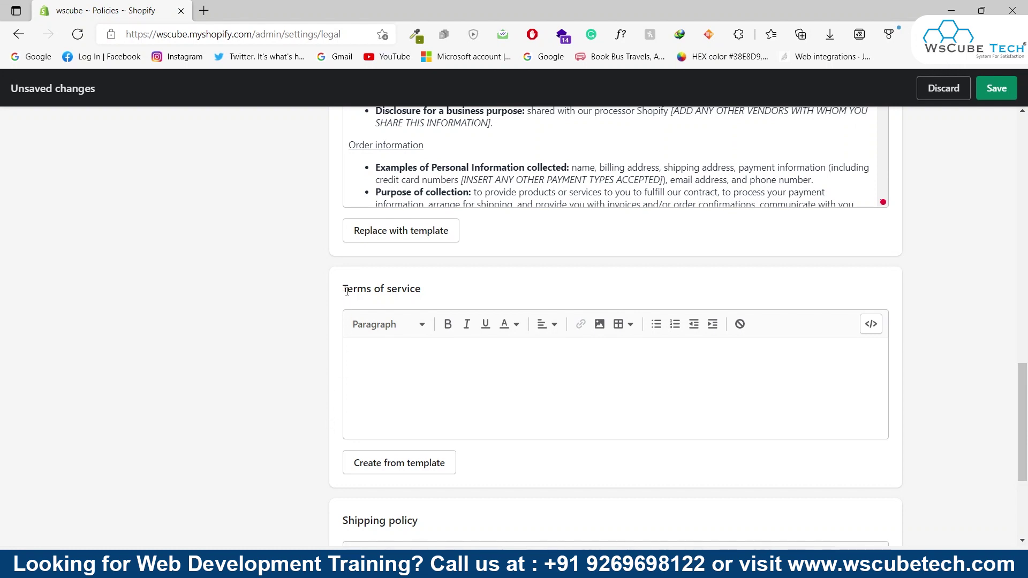
left_click_drag(343, 289, 432, 284)
left_click(400, 374)
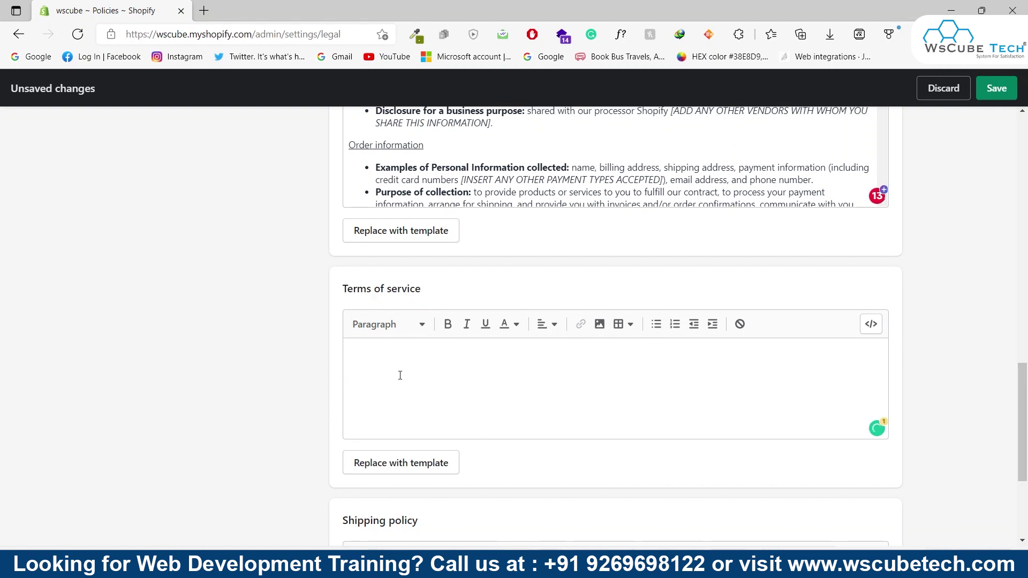
left_click(419, 469)
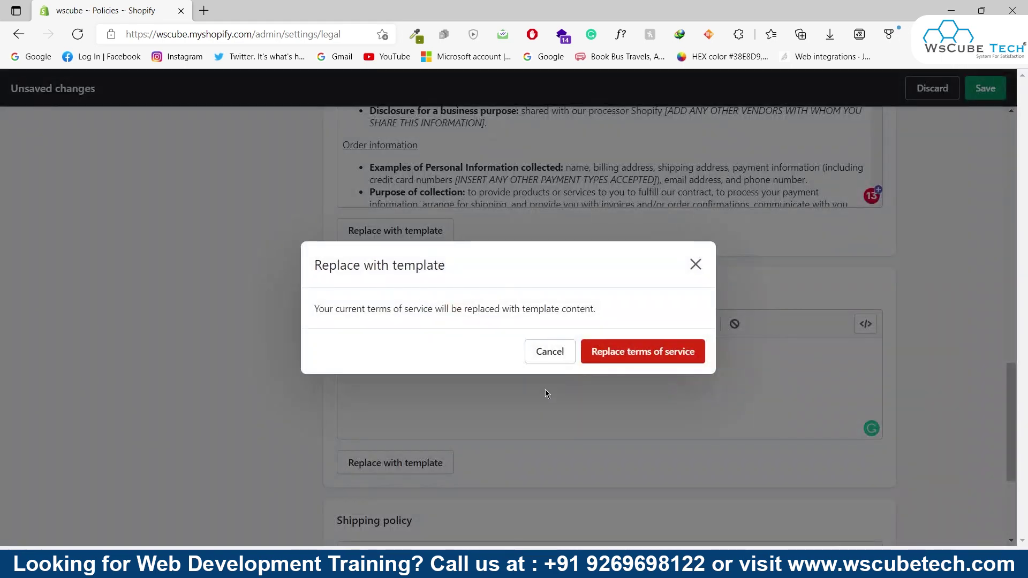
left_click(602, 356)
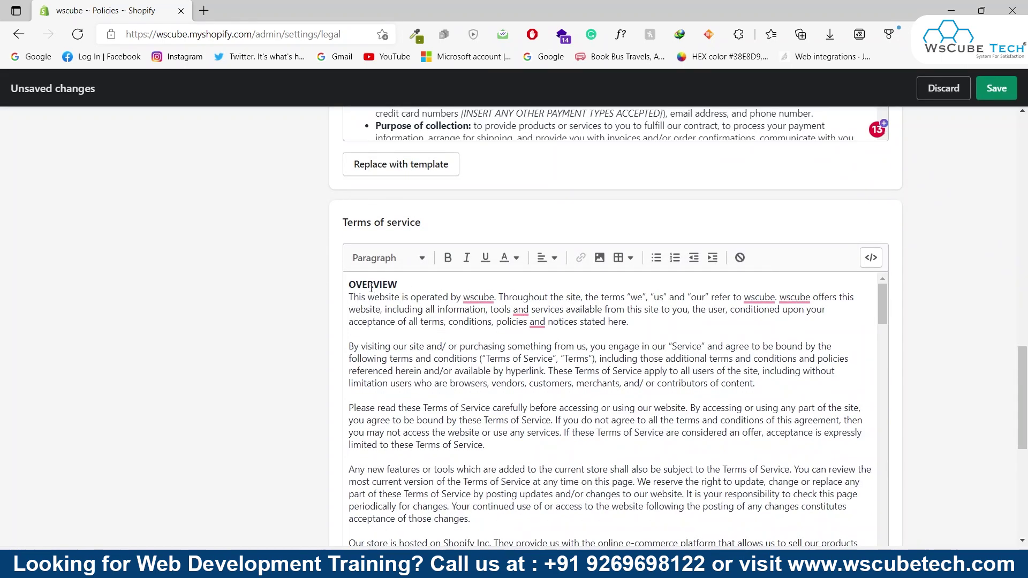
Review the OVERVIEW section of the Terms of service template, including where the store name is filled in
double_click(351, 285)
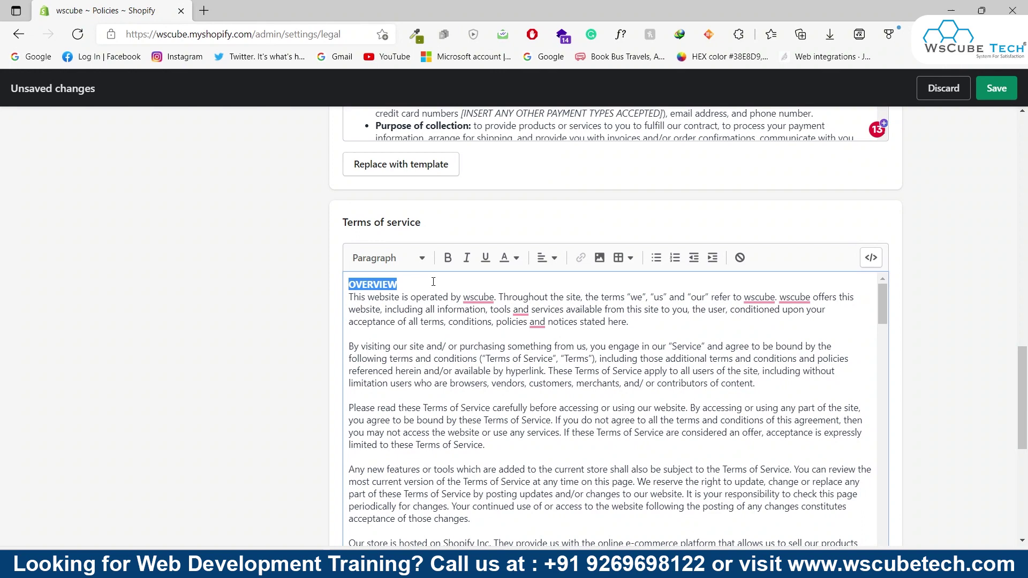
left_click(457, 303)
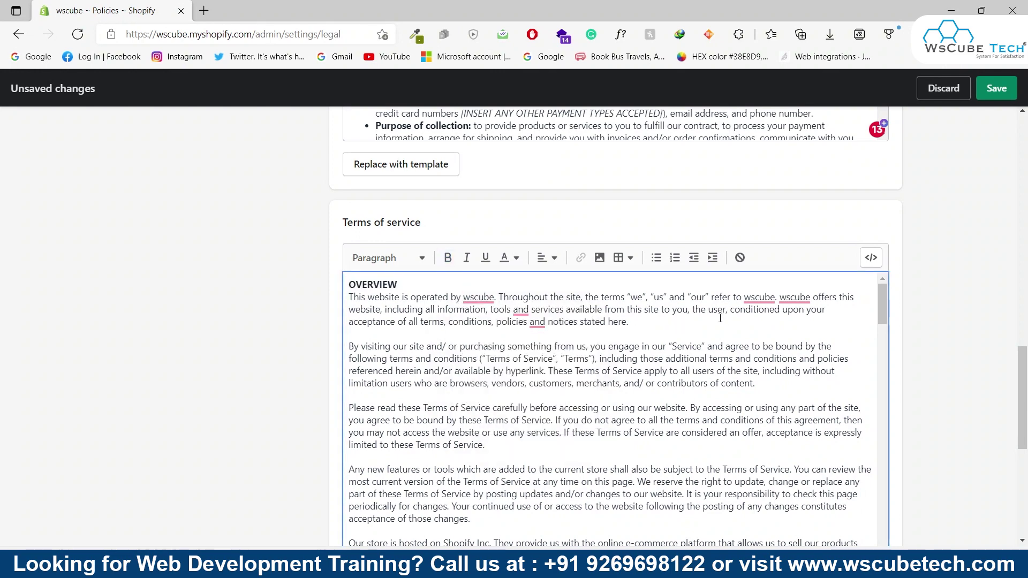
left_click_drag(739, 298, 777, 298)
left_click(652, 340)
Examine the empty Shipping policy section, then look back over the filled-in policies up to the Refund policy
scroll(985, 367, "up", 3)
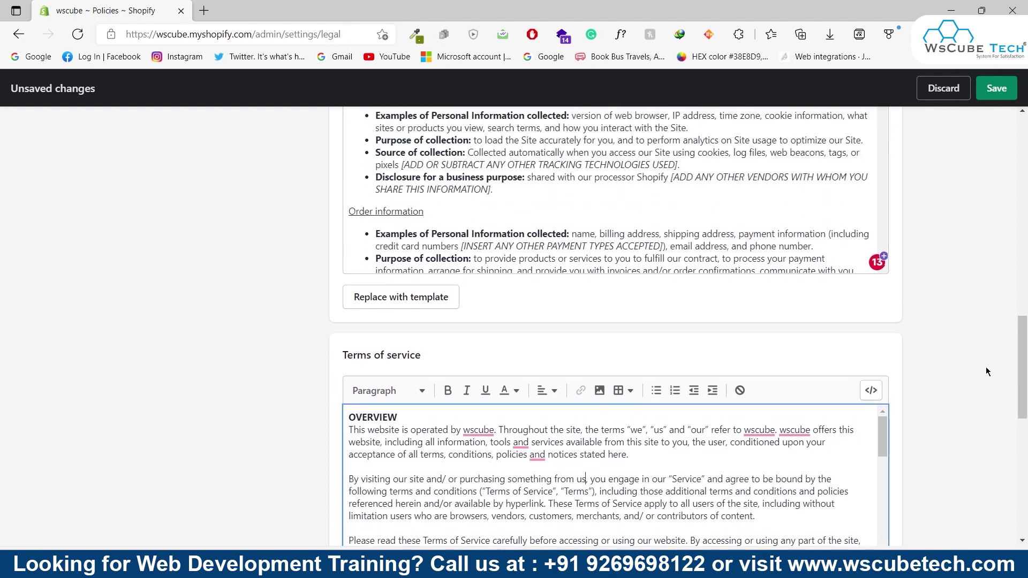
scroll(987, 362, "down", 4)
scroll(992, 349, "down", 5)
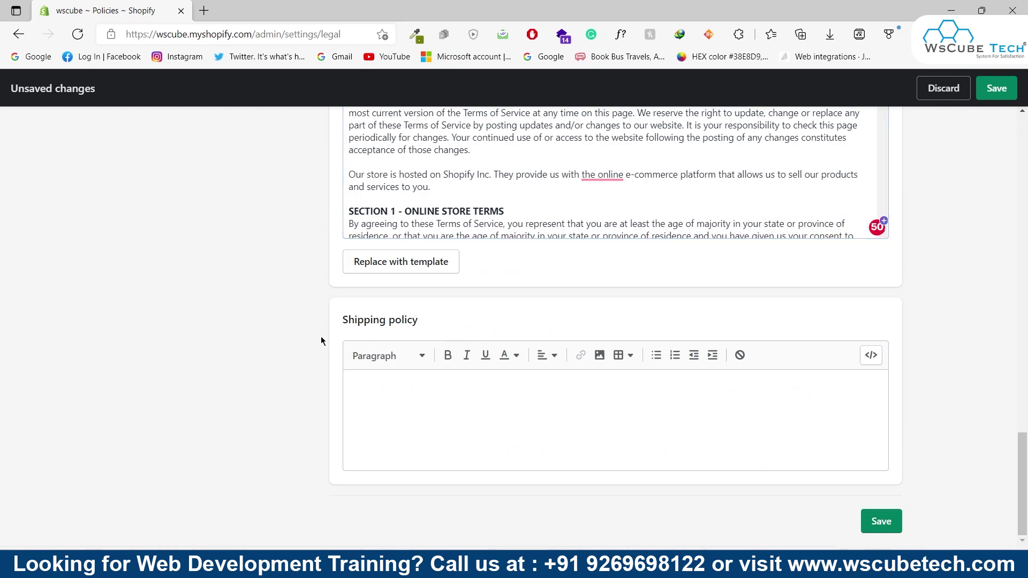
triple_click(344, 322)
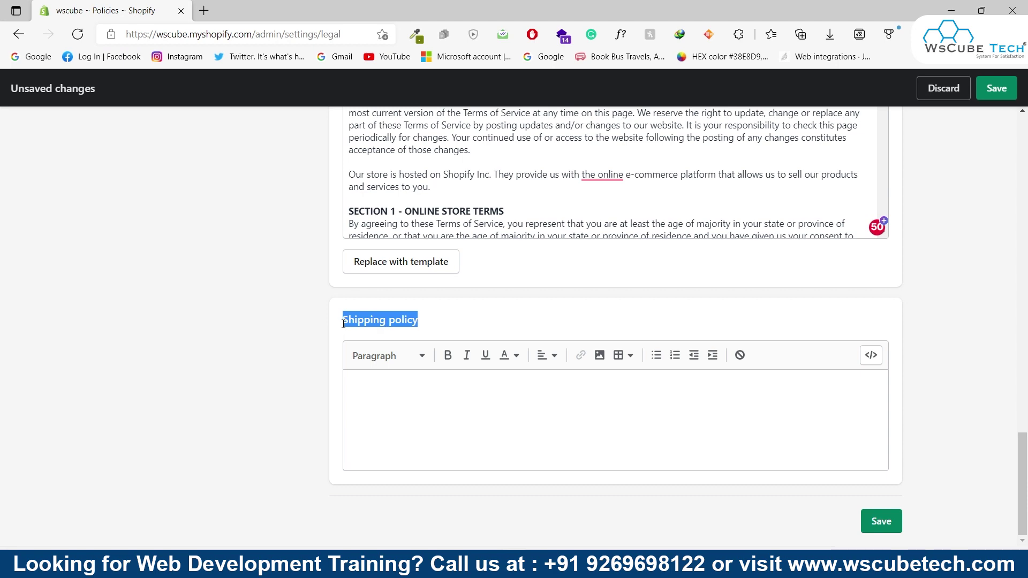
left_click(451, 322)
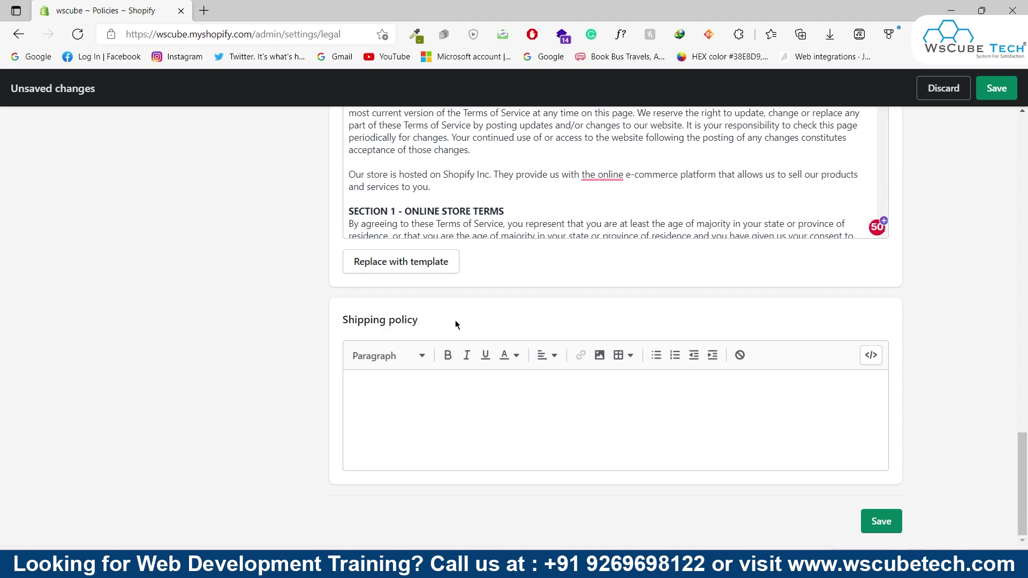
scroll(476, 328, "up", 5)
scroll(885, 406, "up", 10)
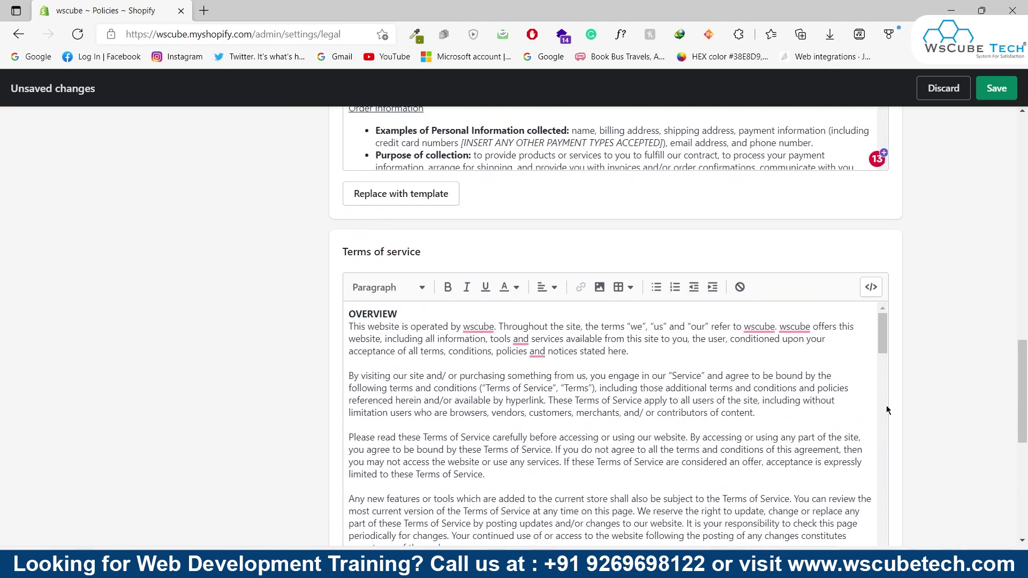
scroll(972, 397, "up", 7)
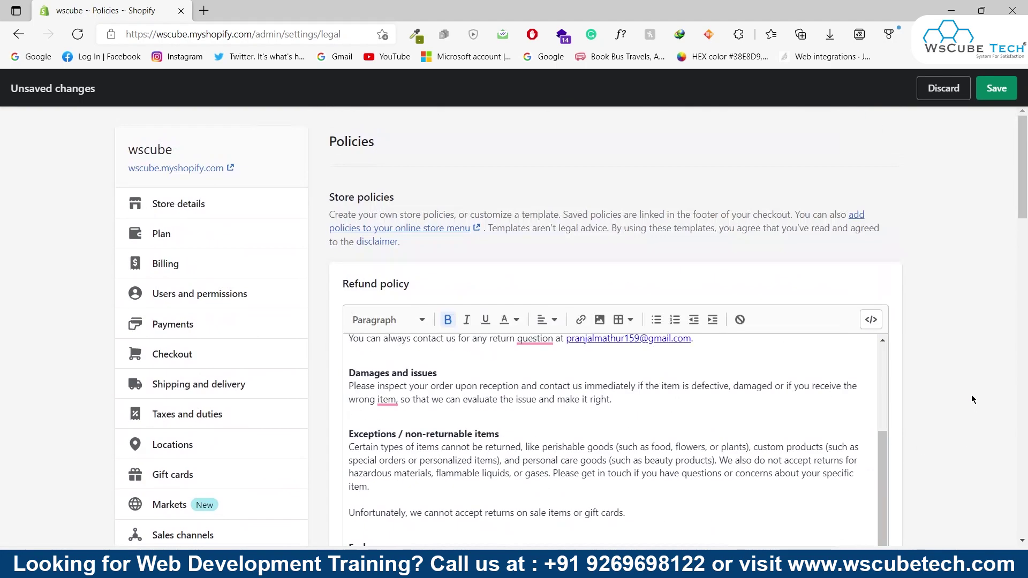